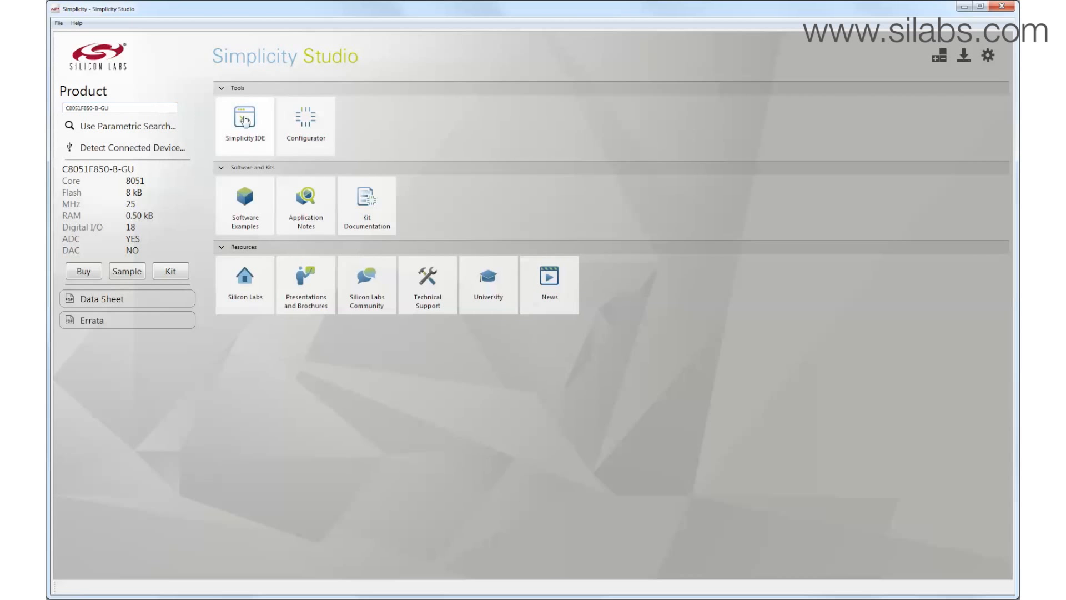
Open the Configurator tool and start a new Silicon Labs MCU project
{"action": "left_click", "coordinate": [289, 127]}
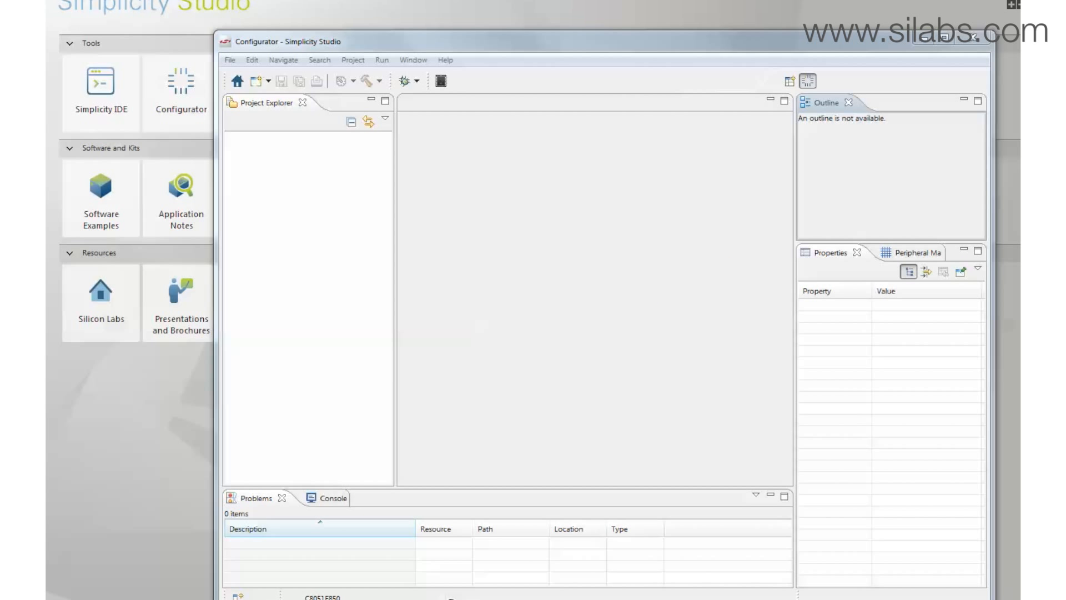
{"action": "left_click", "coordinate": [228, 60]}
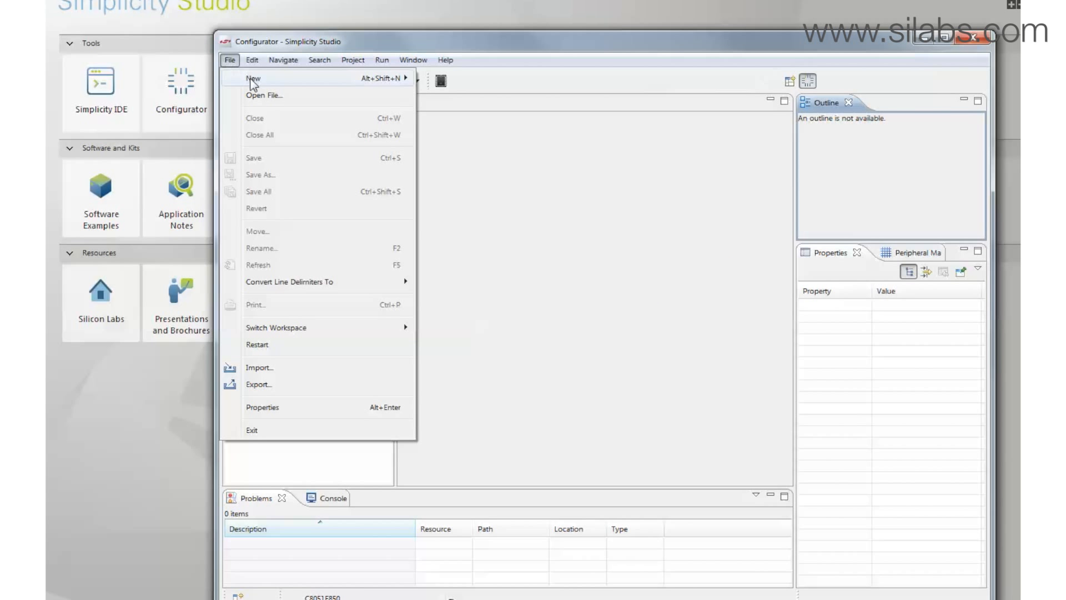
{"action": "mouse_move", "coordinate": [254, 82]}
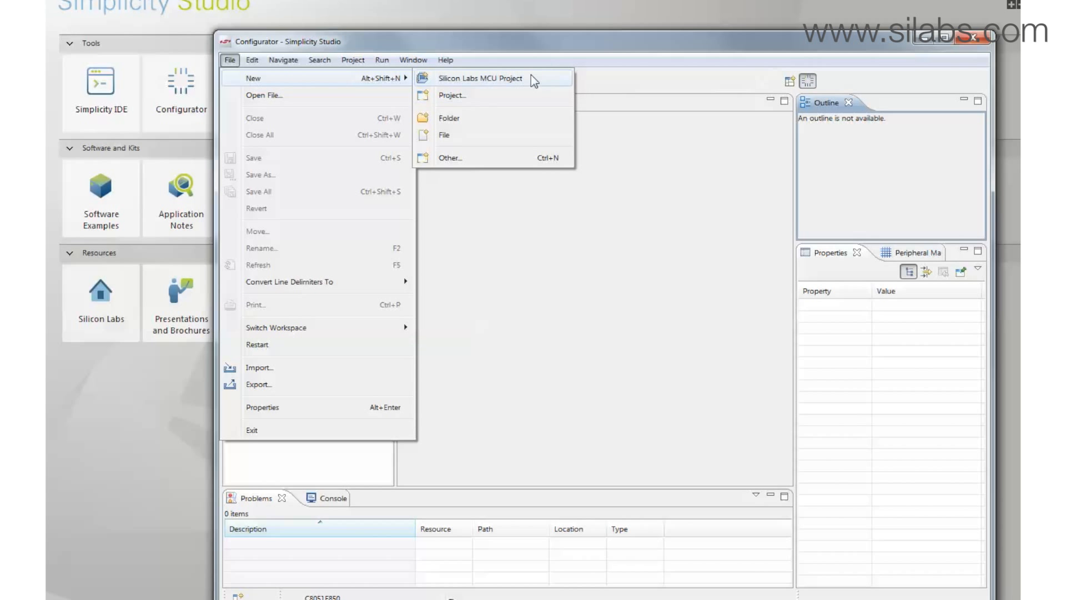
{"action": "left_click", "coordinate": [543, 81]}
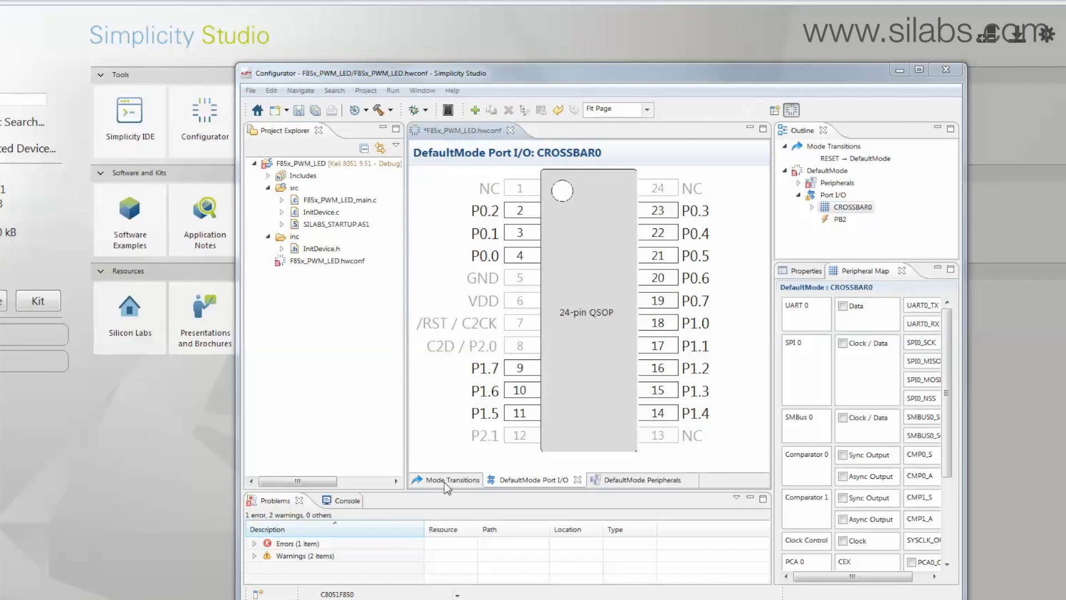
Create a second mode from reset in the mode transitions diagram and place it to the right of DefaultMode
{"action": "left_click", "coordinate": [447, 480]}
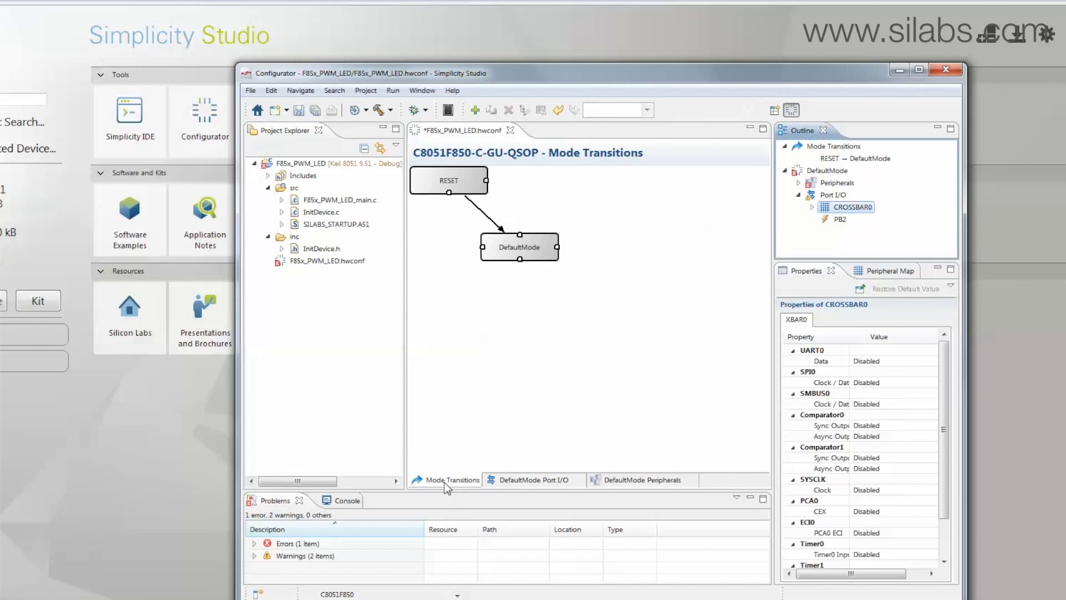
{"action": "left_click", "coordinate": [606, 228]}
{"action": "right_click", "coordinate": [607, 228]}
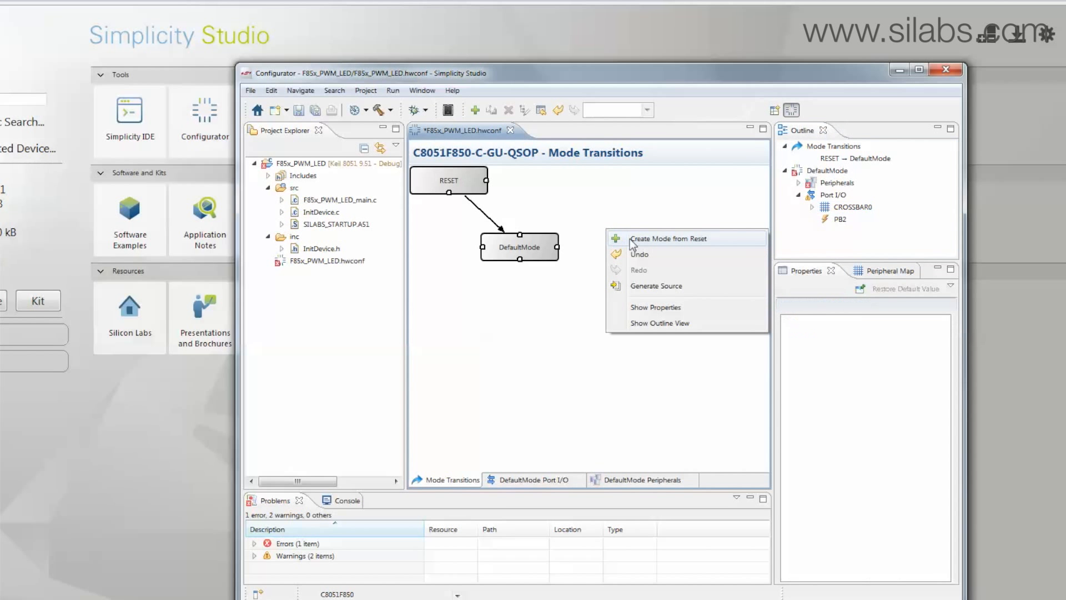
{"action": "left_click", "coordinate": [630, 239]}
{"action": "left_click", "coordinate": [641, 357]}
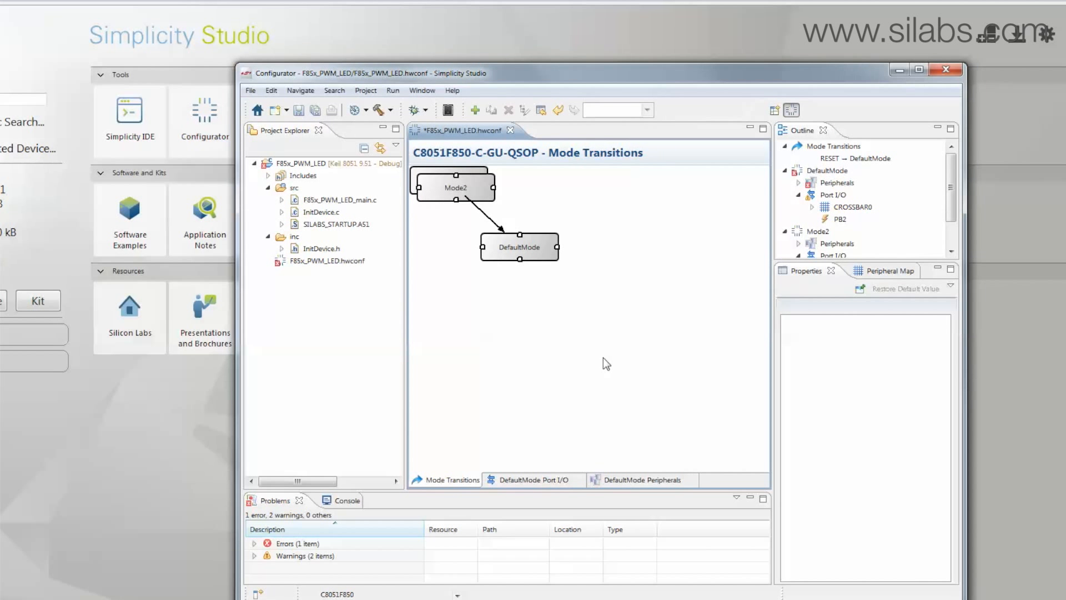
{"action": "left_click_drag", "start_coordinate": [467, 188], "coordinate": [678, 218]}
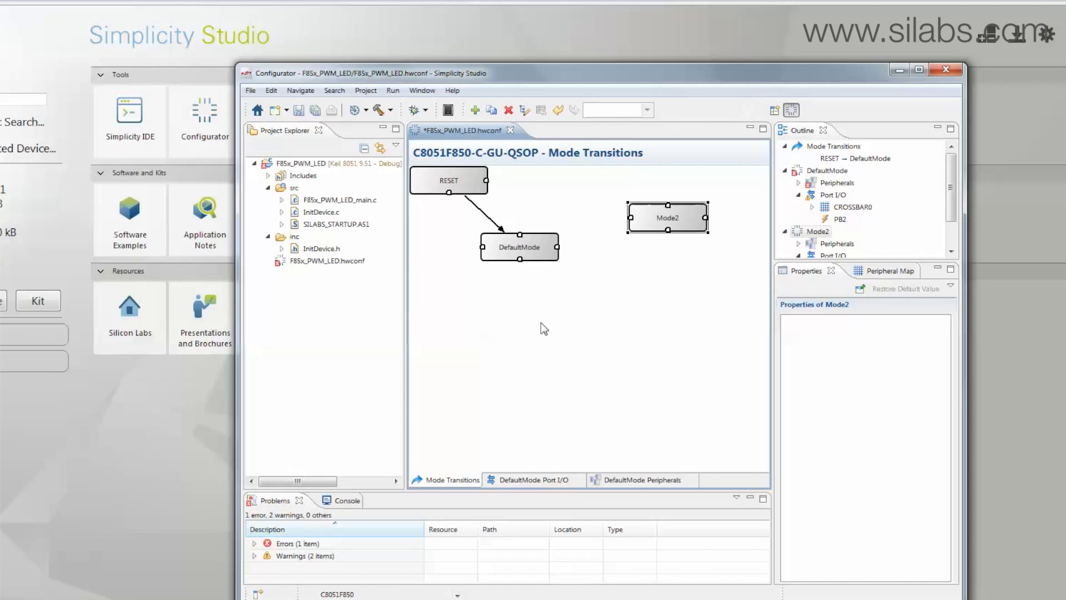
Connect DefaultMode to Mode2 and Mode2 back to DefaultMode with mode transitions
{"action": "left_click_drag", "start_coordinate": [558, 247], "coordinate": [630, 225]}
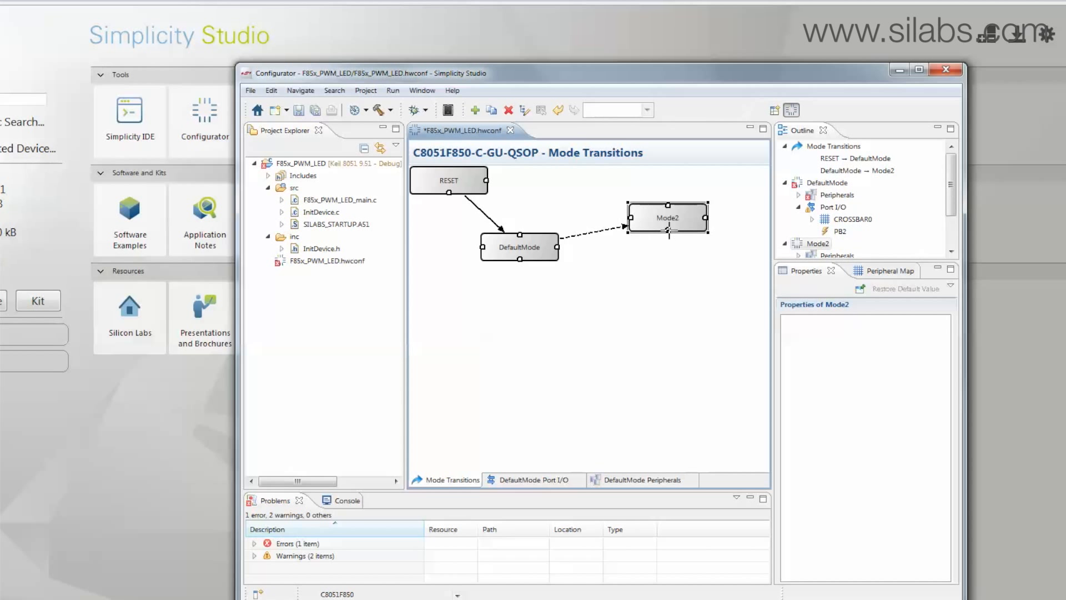
{"action": "left_click_drag", "start_coordinate": [559, 250], "coordinate": [558, 248]}
{"action": "left_click", "coordinate": [613, 318]}
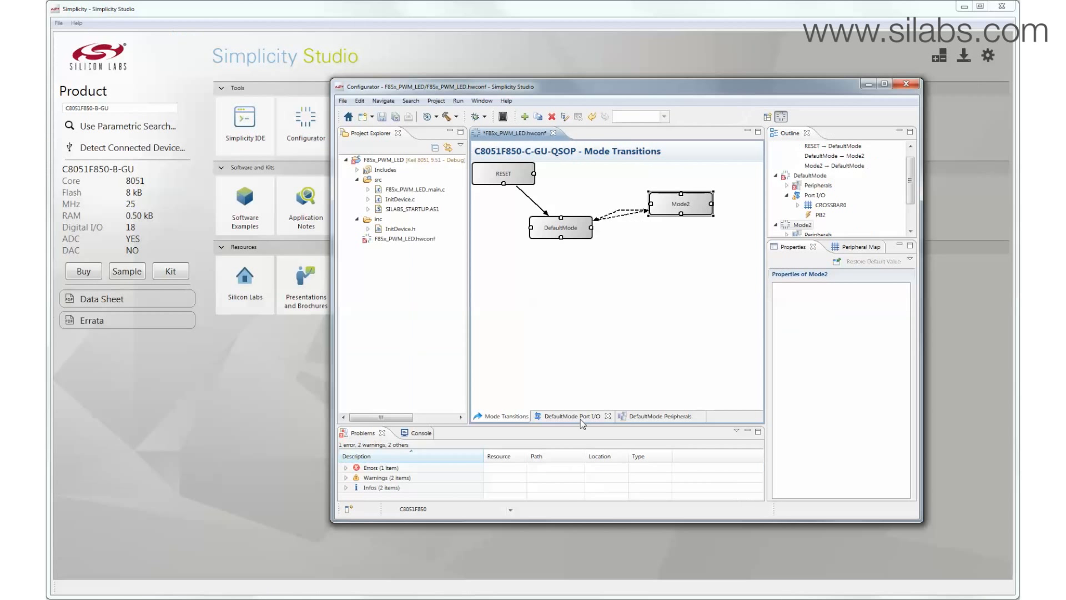
Enable UART 0 Data and SPI 0 Clock / Data on the DefaultMode crossbar
{"action": "left_click", "coordinate": [580, 420]}
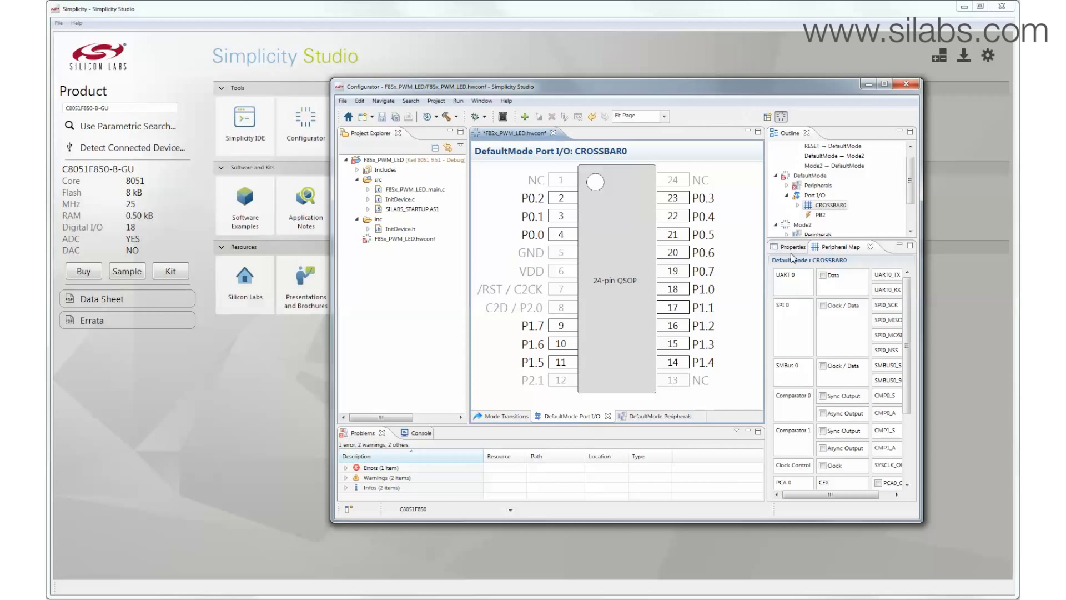
{"action": "left_click", "coordinate": [823, 275]}
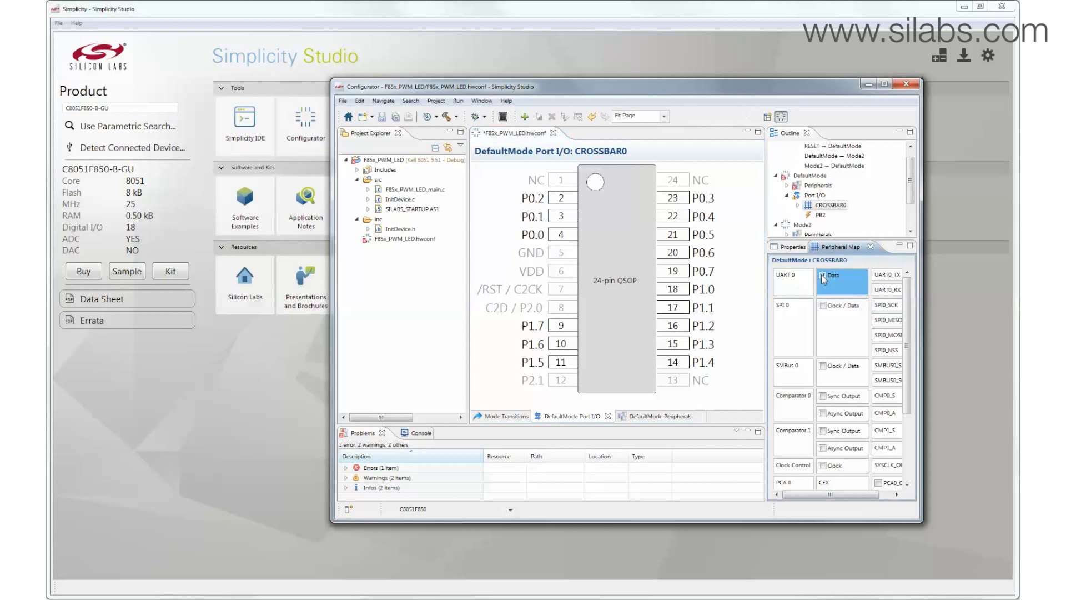
{"action": "left_click", "coordinate": [822, 304]}
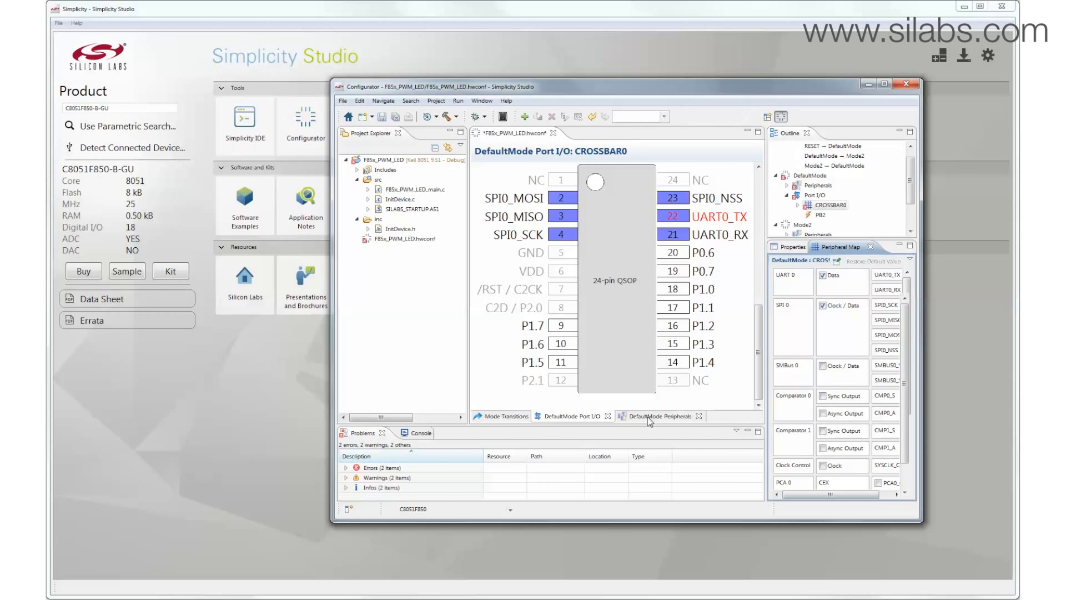
Browse the DefaultMode peripherals and display the Timer 3 properties wide enough to read their values
{"action": "left_click", "coordinate": [648, 420]}
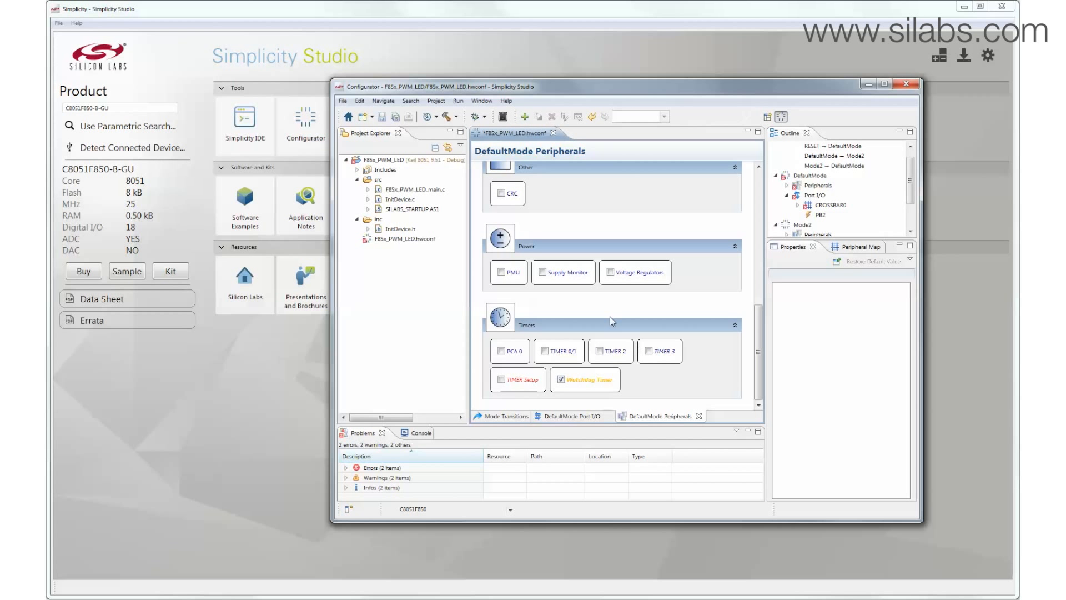
{"action": "left_click_drag", "start_coordinate": [758, 333], "coordinate": [758, 195]}
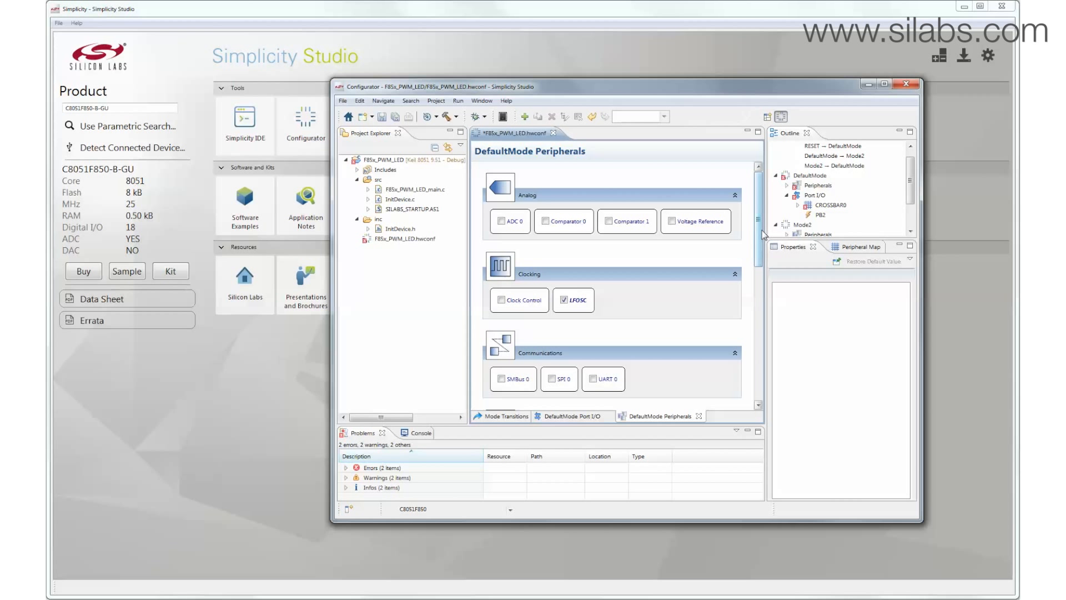
{"action": "left_click_drag", "start_coordinate": [759, 230], "coordinate": [760, 392]}
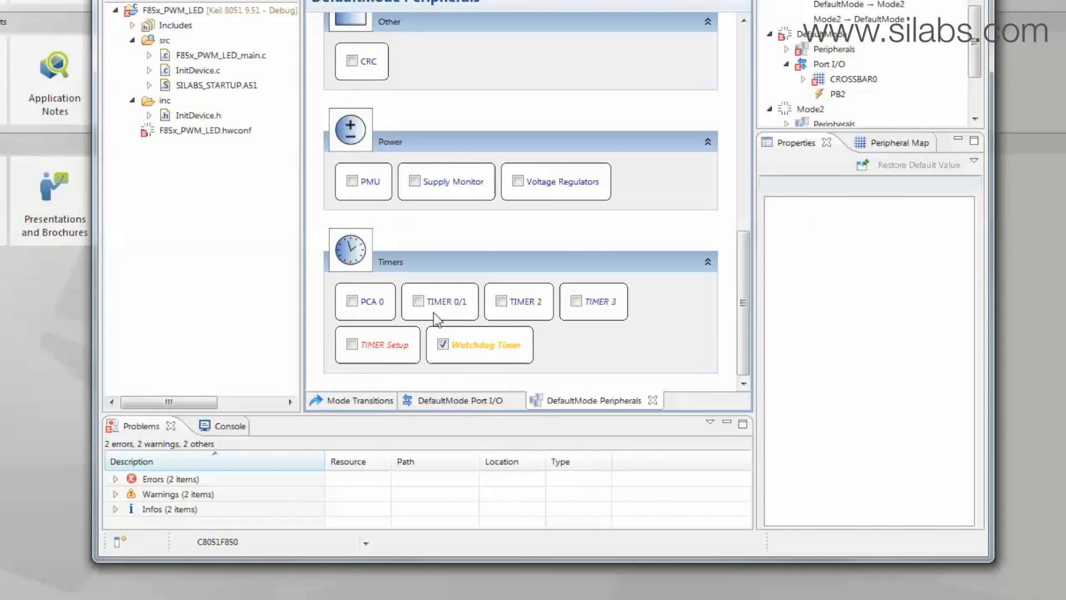
{"action": "left_click", "coordinate": [593, 300]}
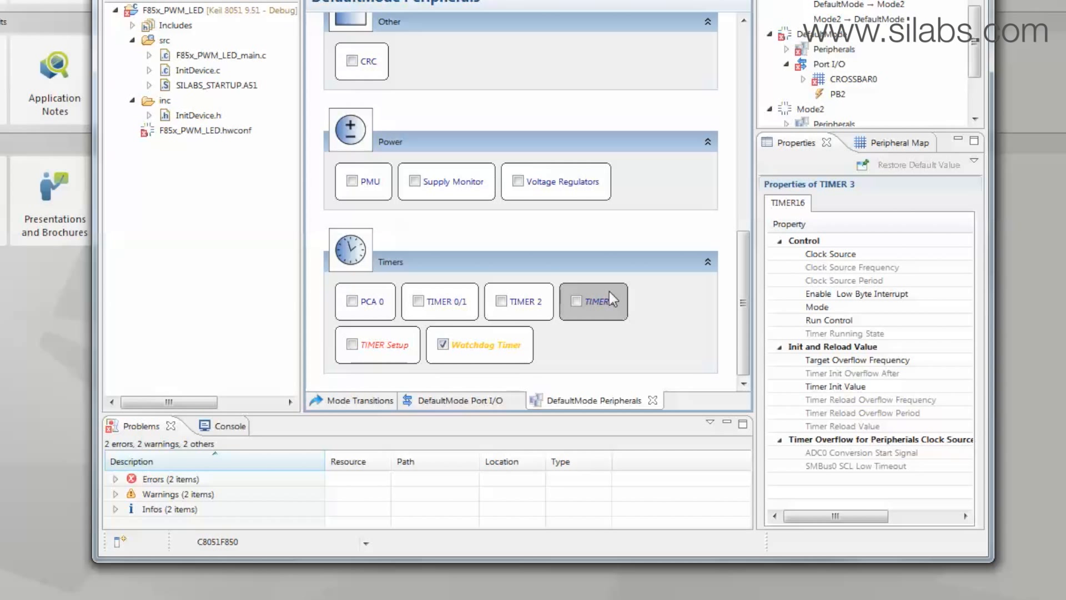
{"action": "left_click_drag", "start_coordinate": [756, 177], "coordinate": [641, 181]}
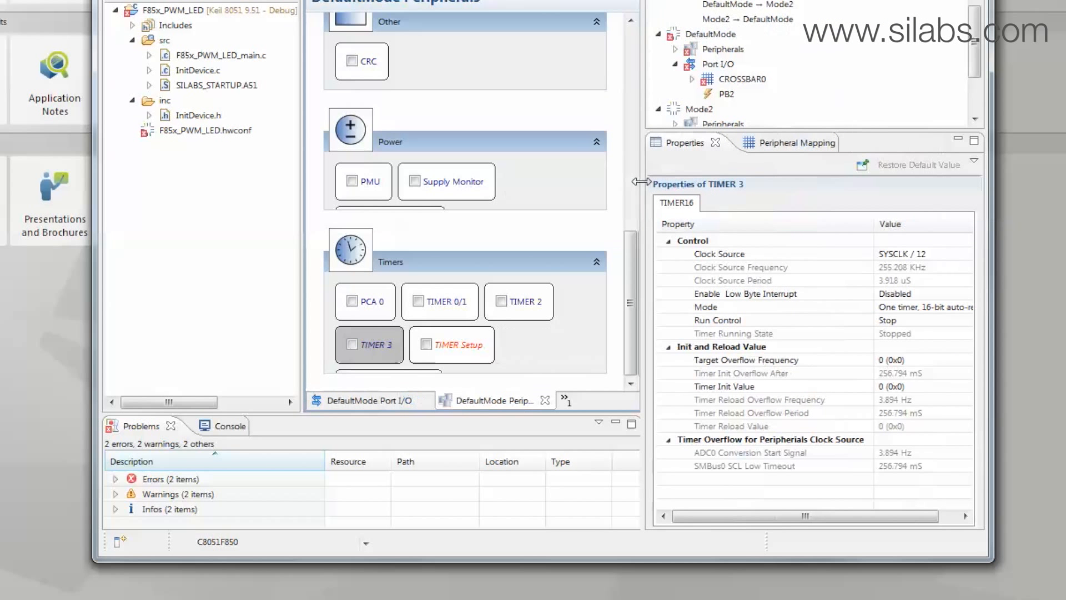
{"action": "left_click", "coordinate": [880, 247]}
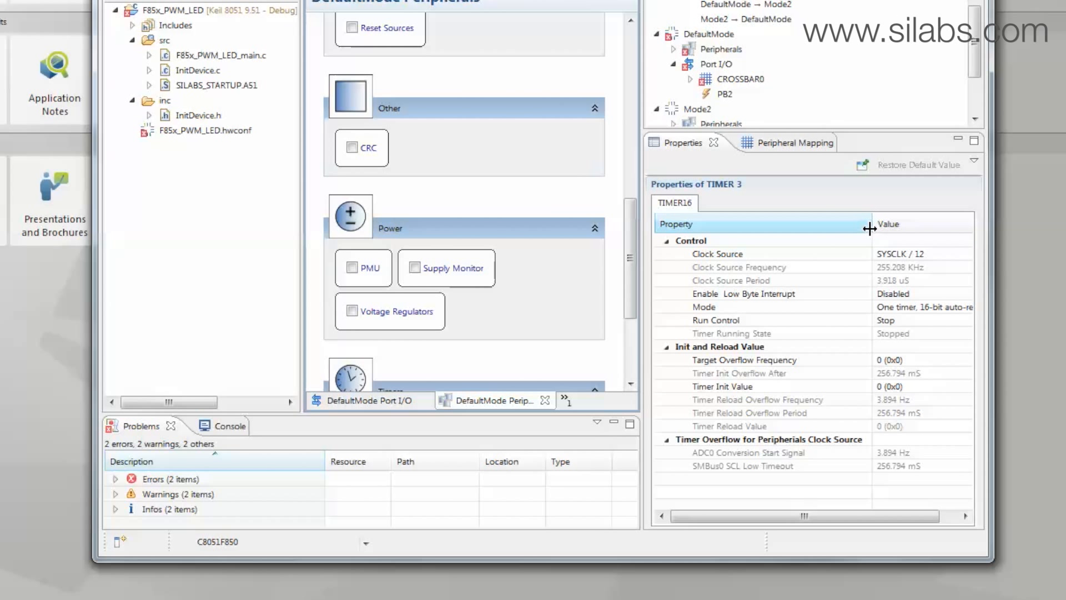
{"action": "left_click_drag", "start_coordinate": [872, 224], "coordinate": [834, 243]}
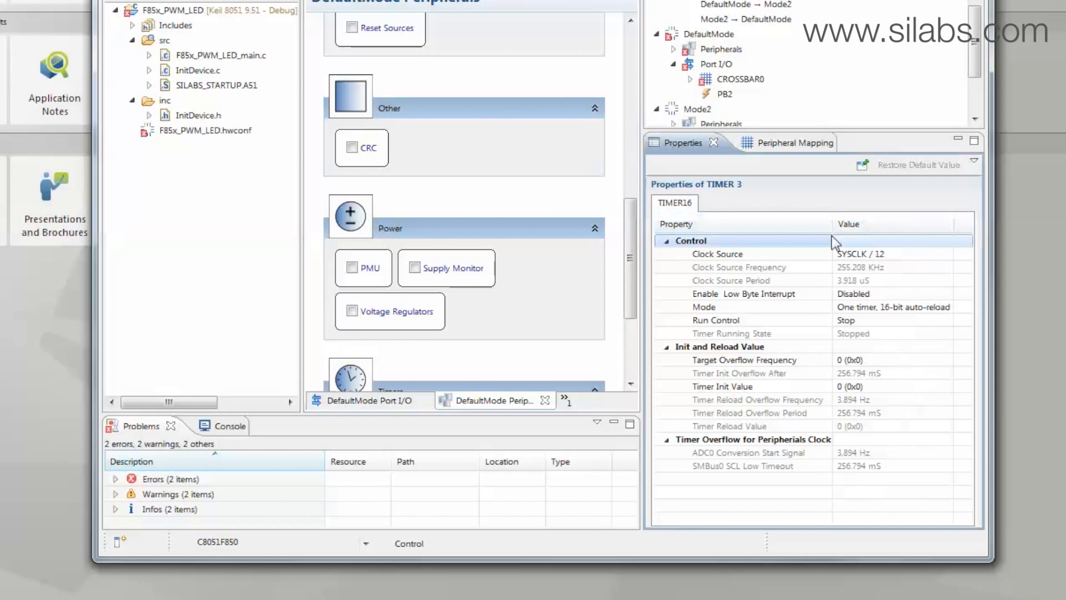
Examine the available clock source options for Timer 3 without choosing a different one
{"action": "left_click", "coordinate": [928, 254]}
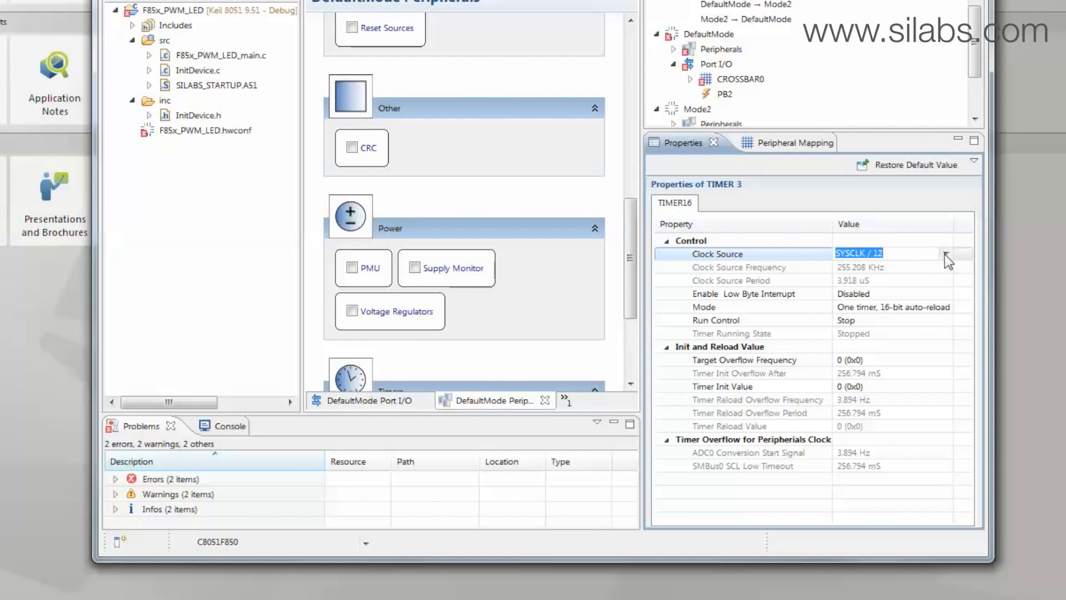
{"action": "left_click", "coordinate": [945, 253]}
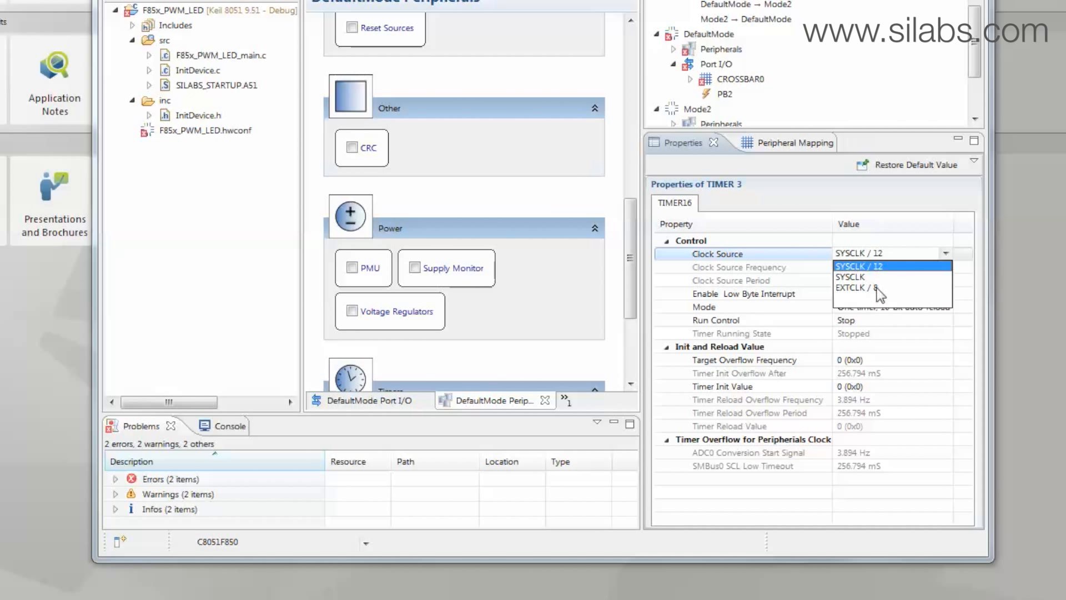
{"action": "left_click", "coordinate": [887, 225]}
Set the Timer Init Value of Timer 3 to 1000
{"action": "left_click", "coordinate": [852, 388]}
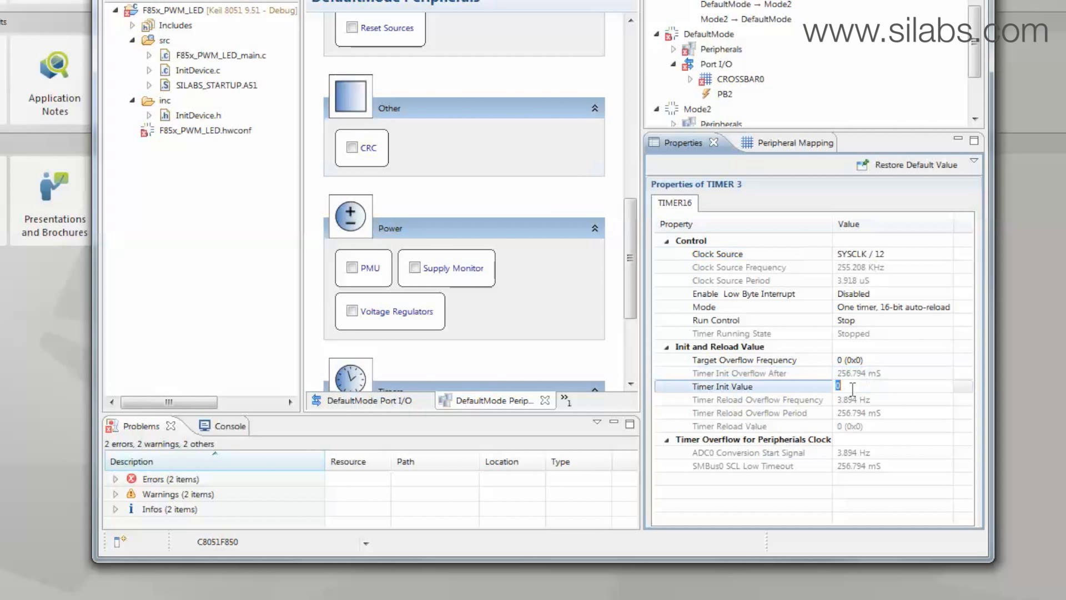
{"action": "type", "text": "1000"}
{"action": "key", "text": "Return"}
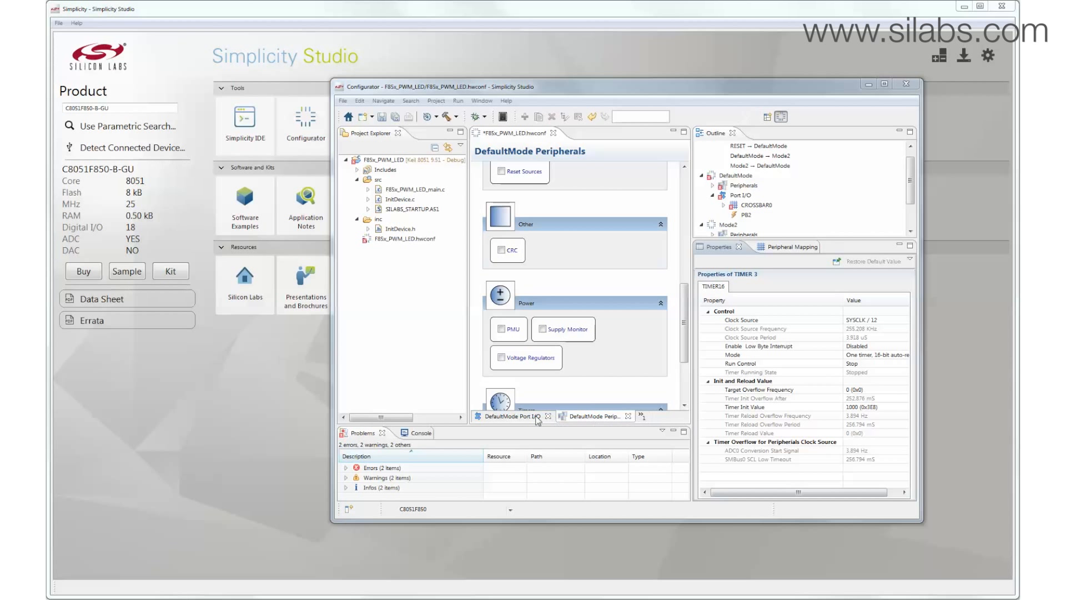
Mark pin P0.0 as skipped on the DefaultMode crossbar and unskip it again
{"action": "left_click", "coordinate": [510, 416]}
{"action": "left_click_drag", "start_coordinate": [722, 301], "coordinate": [795, 303]}
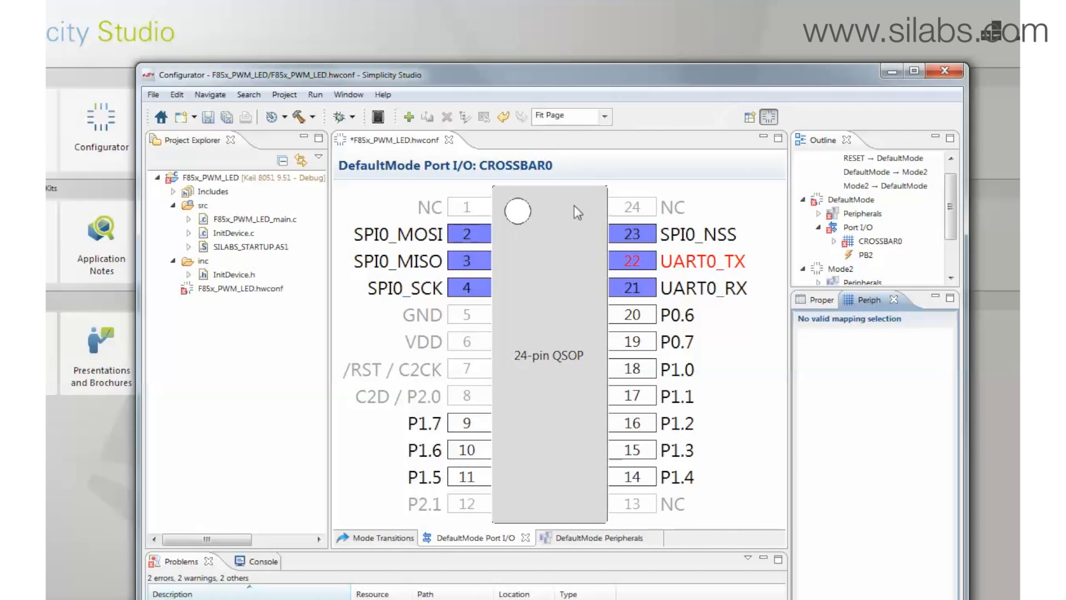
{"action": "double_click", "coordinate": [466, 287]}
{"action": "left_click", "coordinate": [414, 293]}
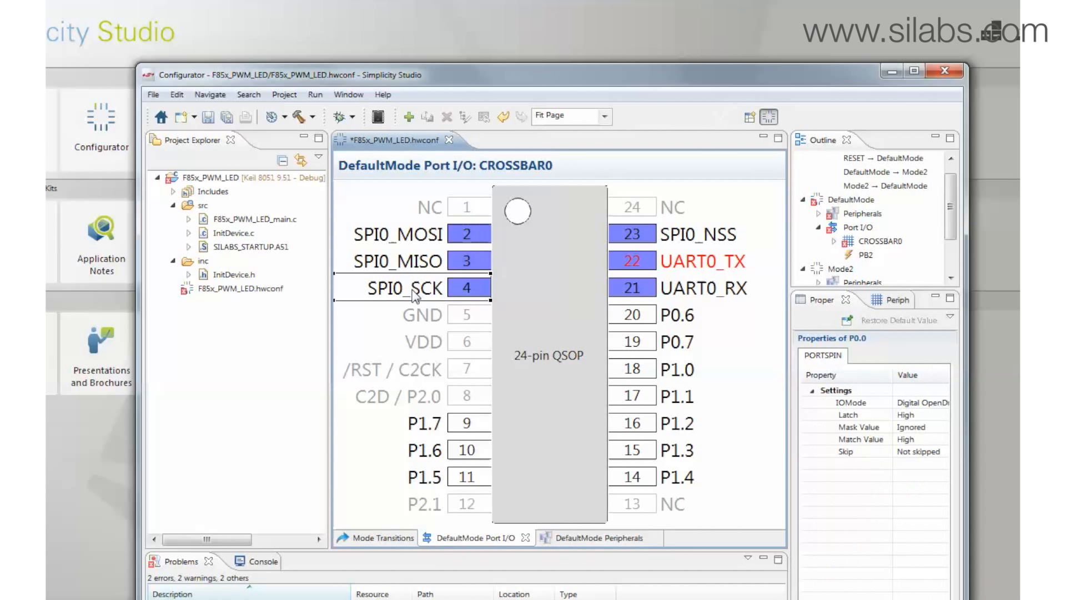
{"action": "right_click", "coordinate": [413, 293]}
{"action": "left_click", "coordinate": [465, 326]}
{"action": "right_click", "coordinate": [436, 264]}
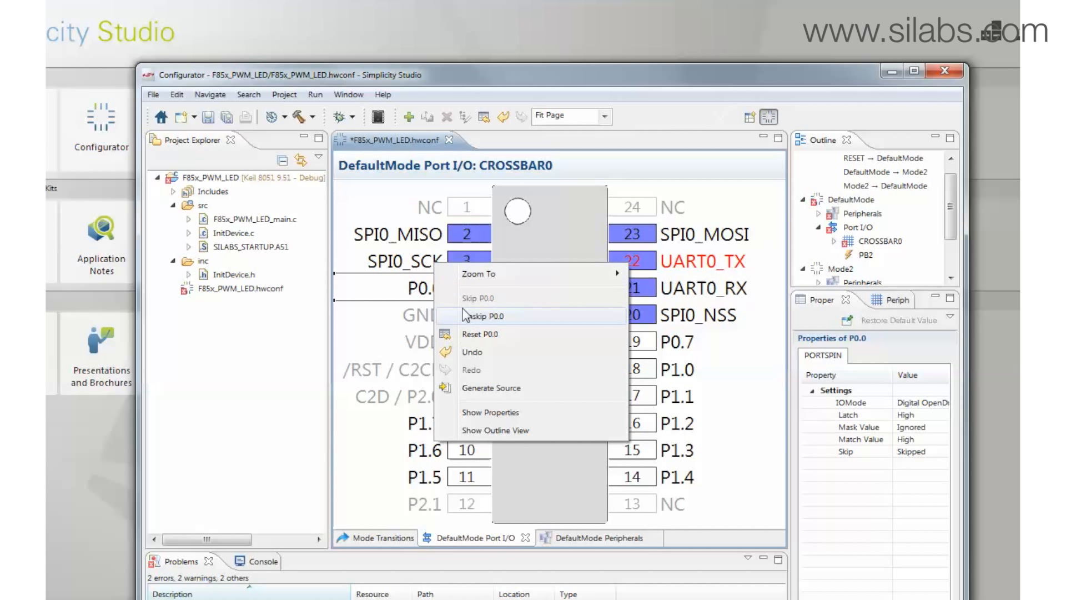
{"action": "left_click", "coordinate": [465, 315]}
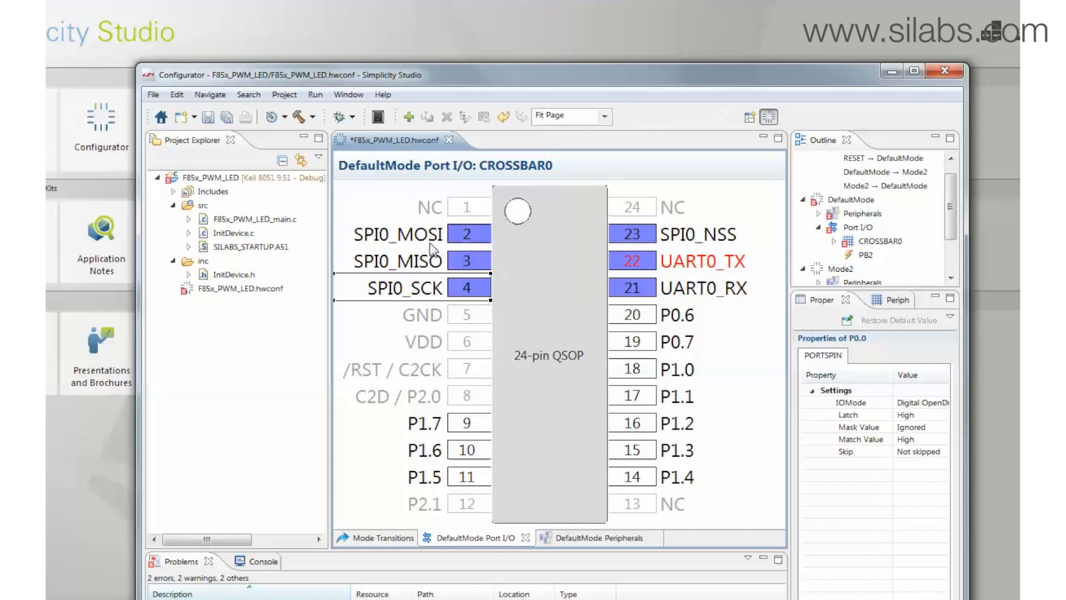
Add pins 2, 3, 23 and 22 to the pin 4 selection, clear it, and box-select pins on the chip's lower right side
{"action": "left_click", "coordinate": [417, 261], "text": "ctrl"}
{"action": "left_click", "coordinate": [417, 236], "text": "ctrl"}
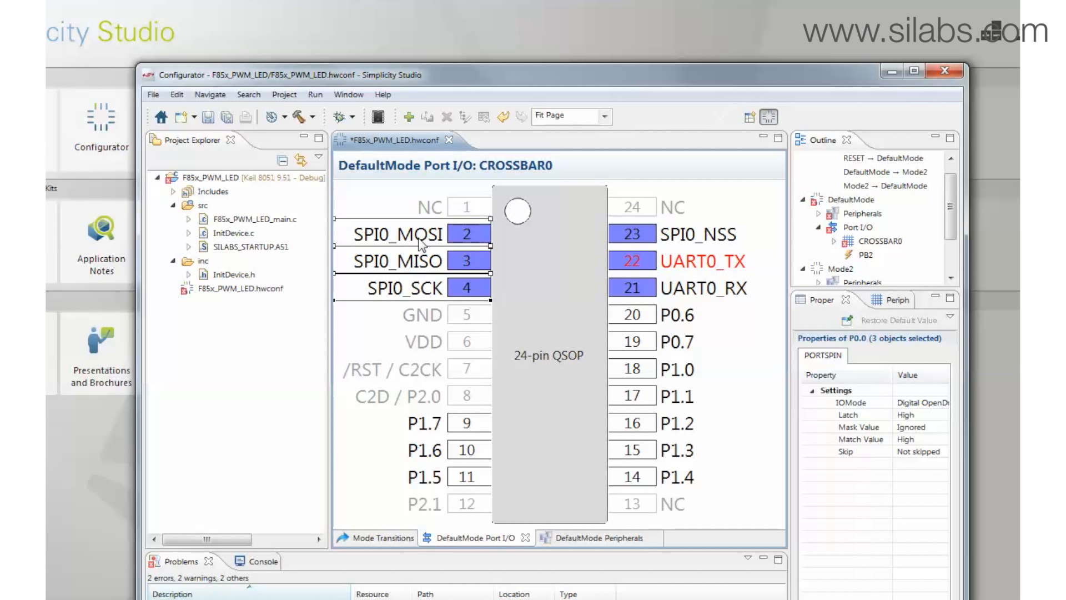
{"action": "left_click", "coordinate": [692, 234], "text": "ctrl"}
{"action": "left_click", "coordinate": [690, 257], "text": "ctrl"}
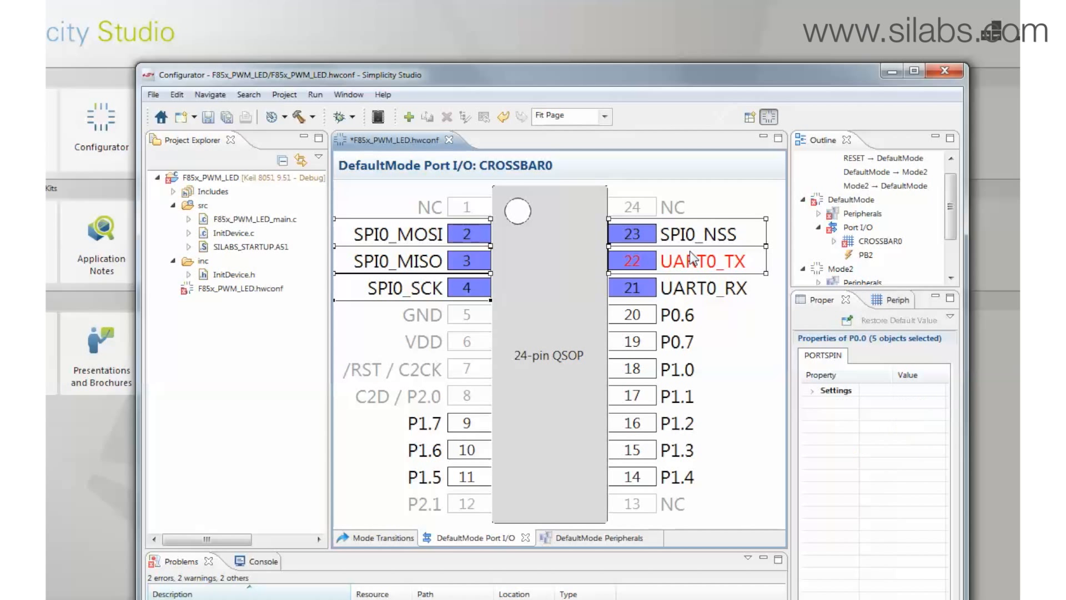
{"action": "left_click", "coordinate": [744, 425]}
{"action": "left_click_drag", "start_coordinate": [753, 468], "coordinate": [613, 314]}
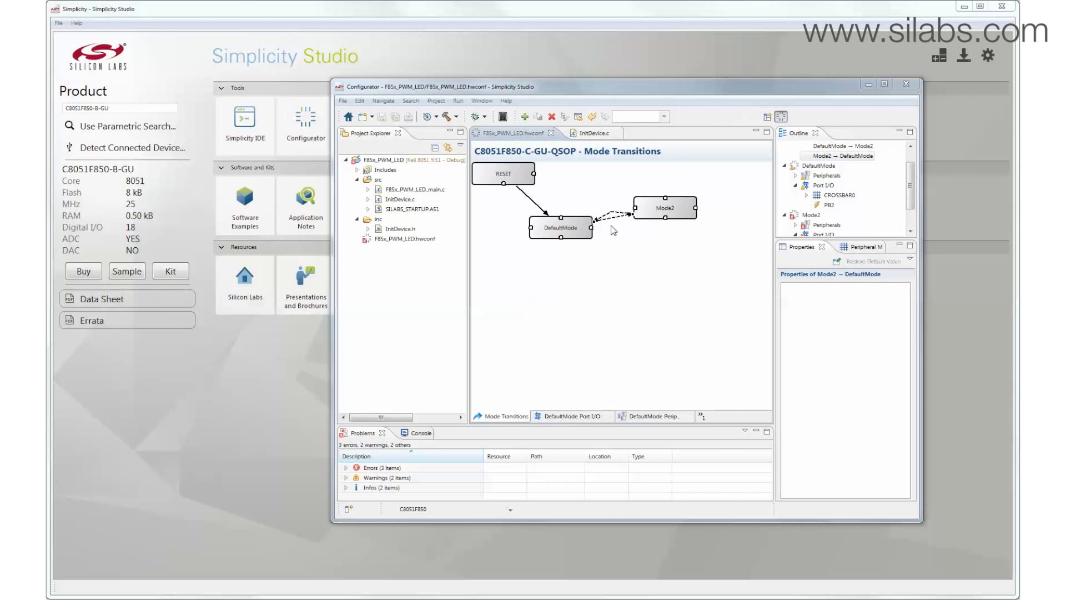
Open InitDevice.c and examine the generated functions for entering DefaultMode from Mode2, including the ADC and Timer 2 code
{"action": "double_click", "coordinate": [401, 199]}
{"action": "left_click", "coordinate": [714, 234]}
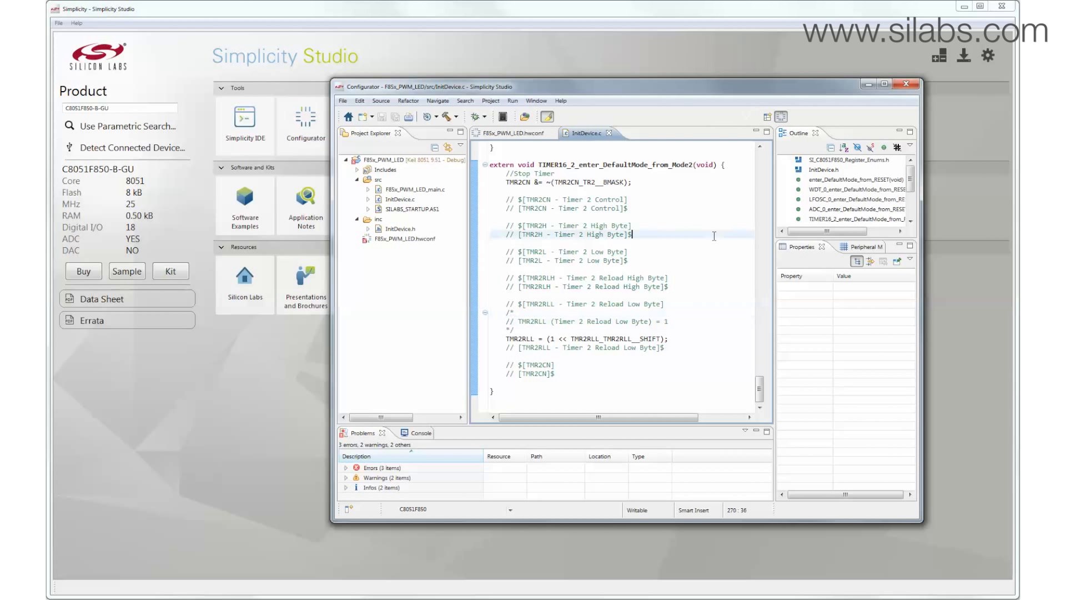
{"action": "scroll", "coordinate": [713, 278], "scroll_direction": "up", "scroll_amount": 15}
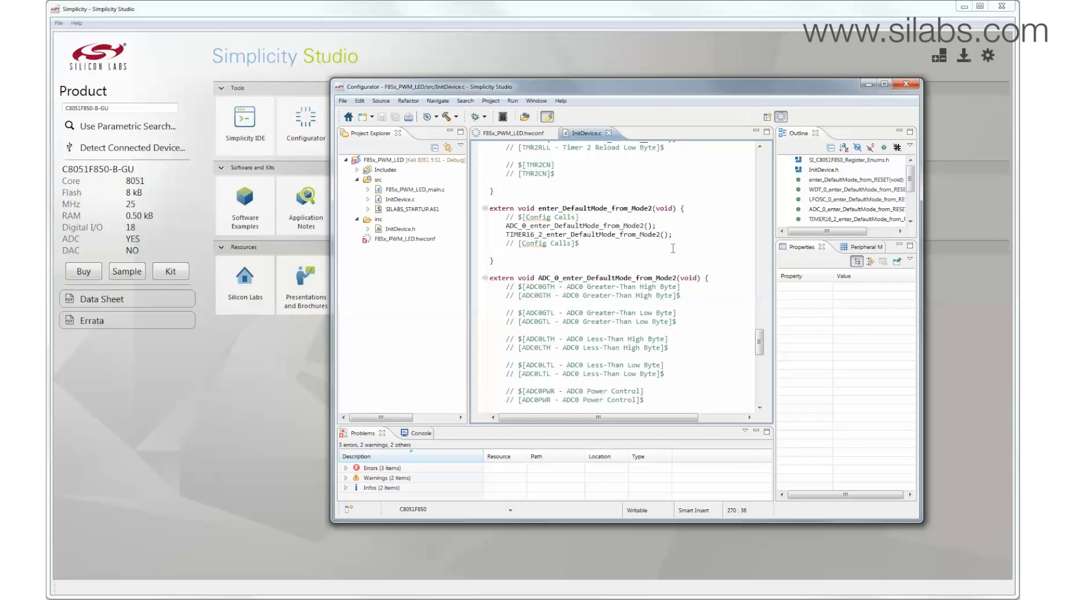
{"action": "left_click", "coordinate": [591, 250]}
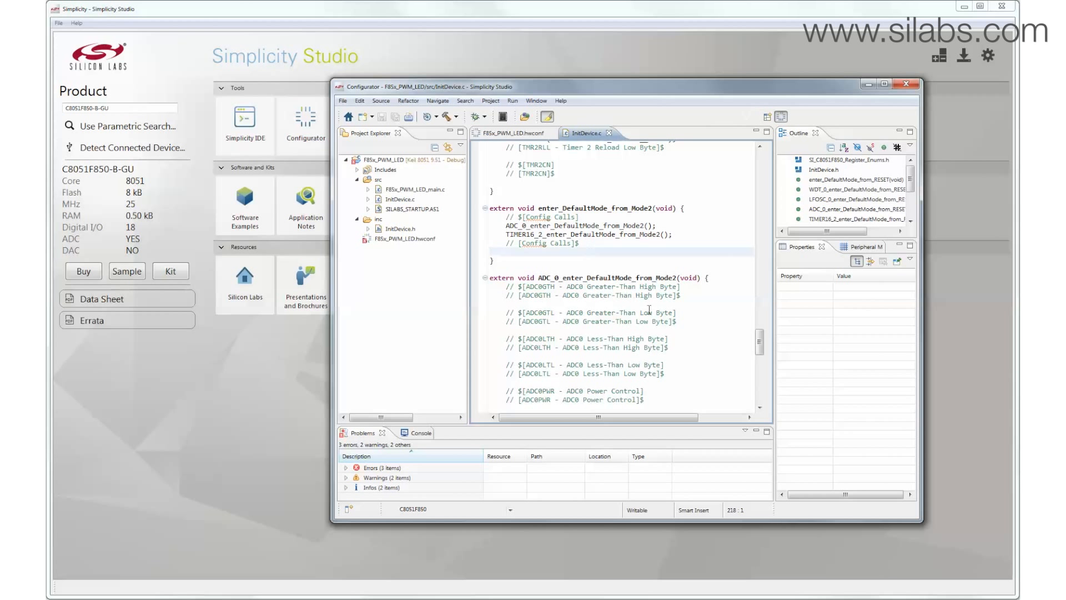
{"action": "scroll", "coordinate": [593, 277], "scroll_direction": "down", "scroll_amount": 12}
{"action": "scroll", "coordinate": [595, 316], "scroll_direction": "down", "scroll_amount": 5}
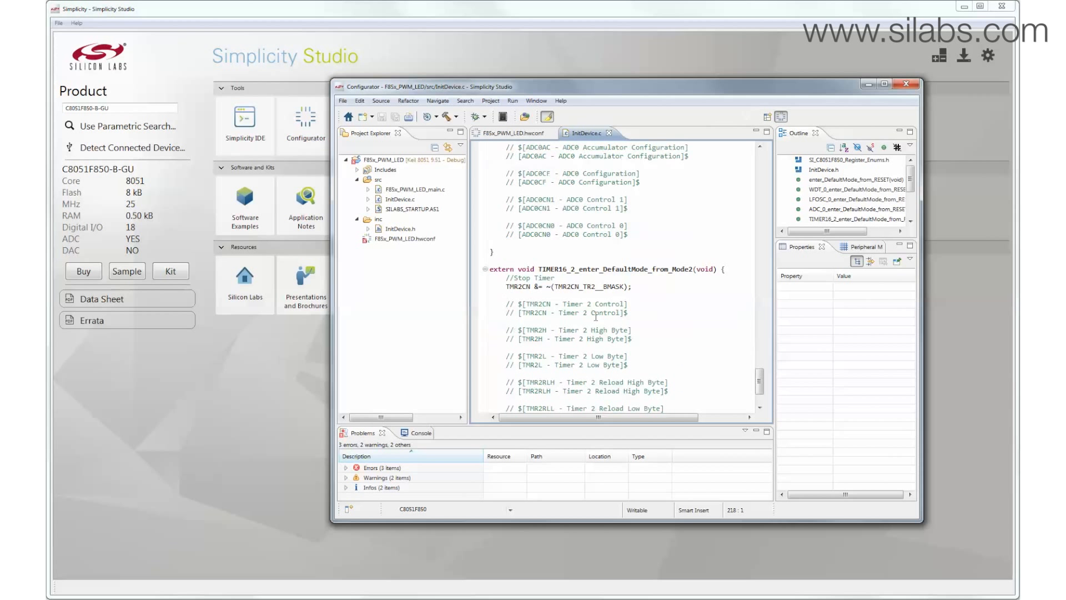
Show the differences between Mode2 and DefaultMode for their transition in F85x_PWM_LED.hwconf, review the property values, and close the report
{"action": "scroll", "coordinate": [685, 239], "scroll_direction": "down", "scroll_amount": 2}
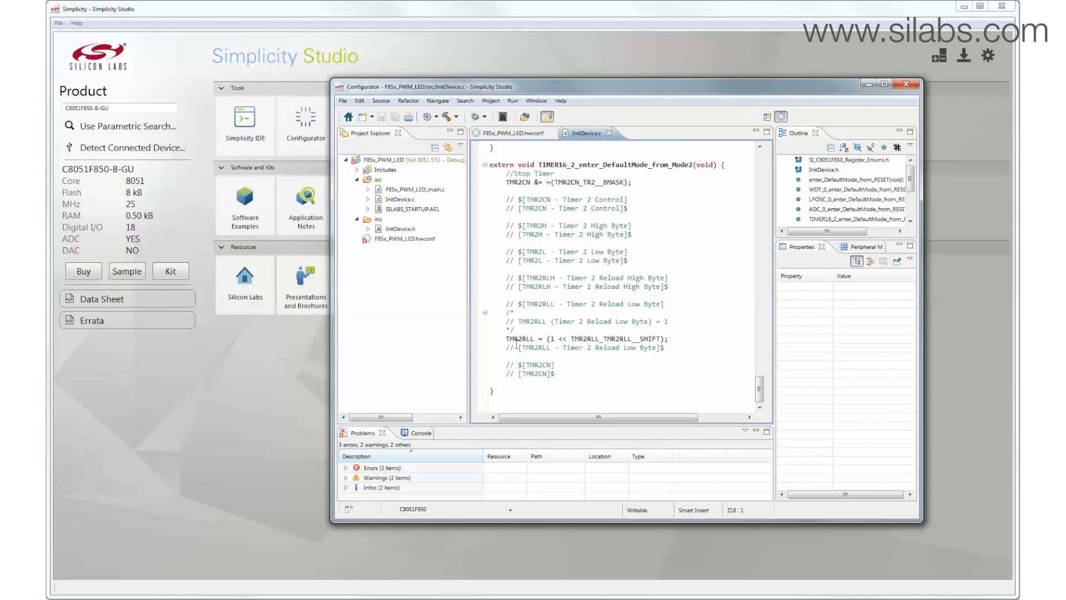
{"action": "scroll", "coordinate": [601, 355], "scroll_direction": "up", "scroll_amount": 8}
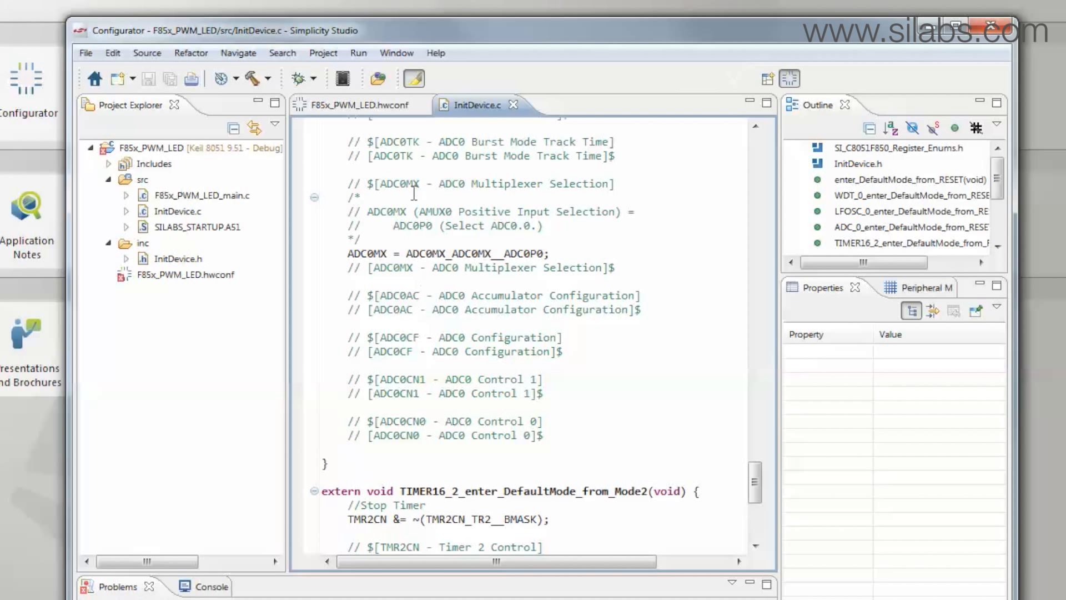
{"action": "left_click", "coordinate": [417, 104]}
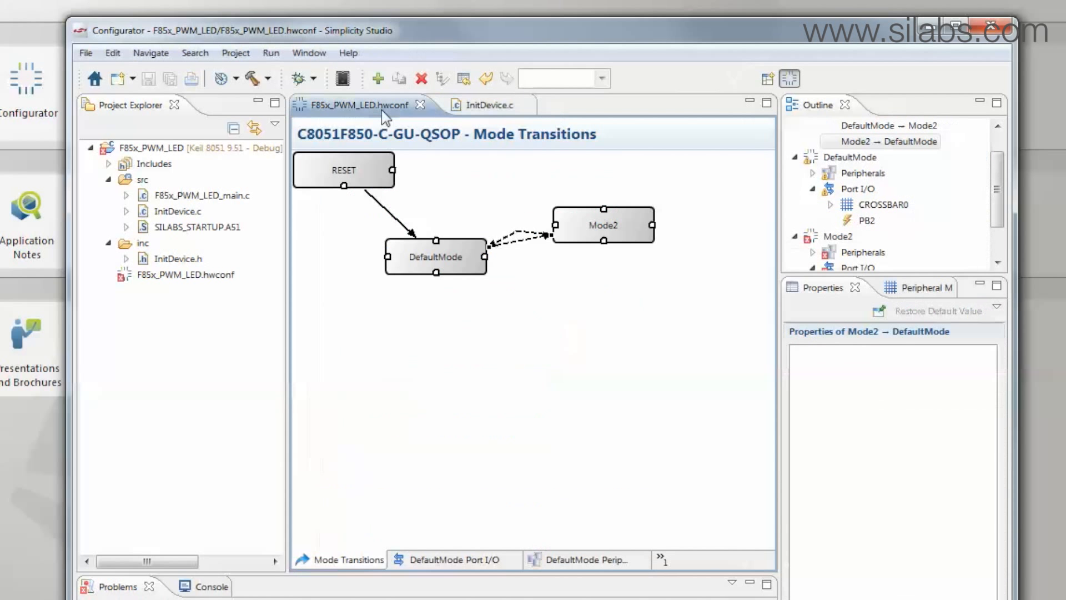
{"action": "right_click", "coordinate": [520, 238]}
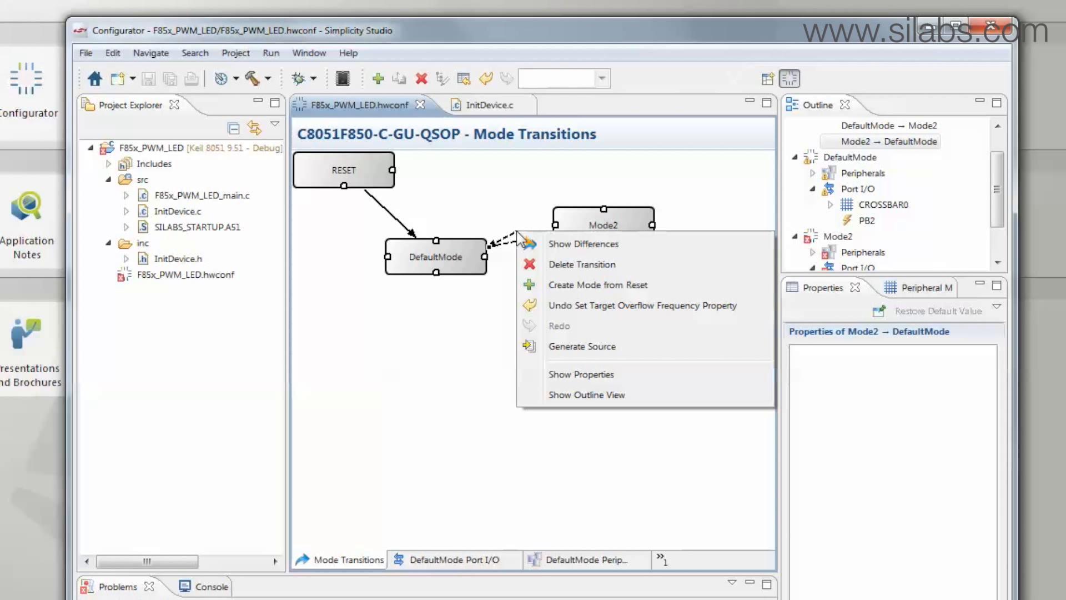
{"action": "left_click", "coordinate": [587, 250]}
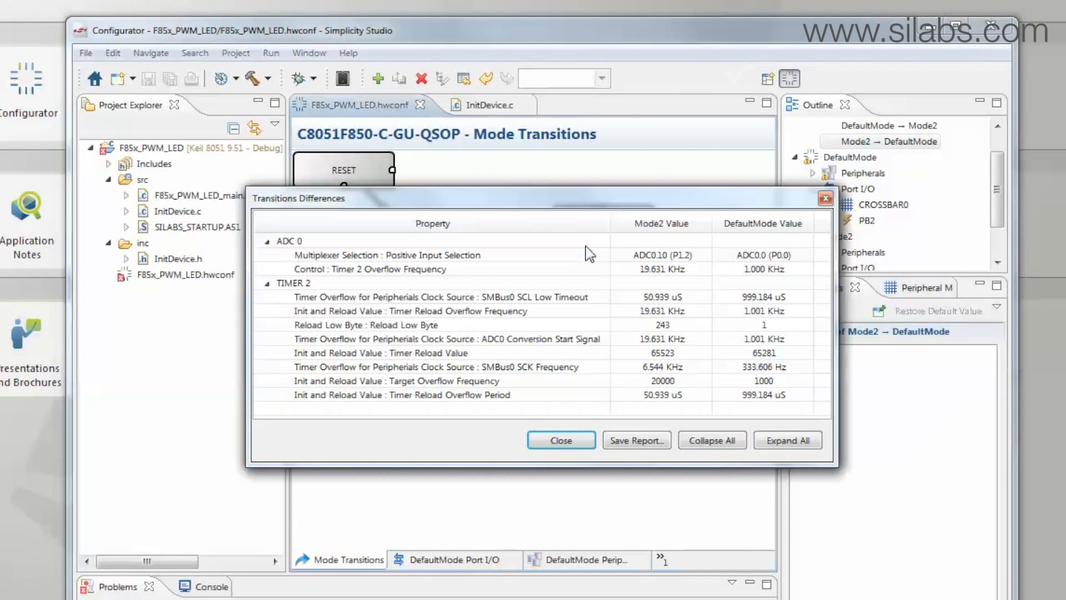
{"action": "left_click_drag", "start_coordinate": [529, 245], "coordinate": [526, 301]}
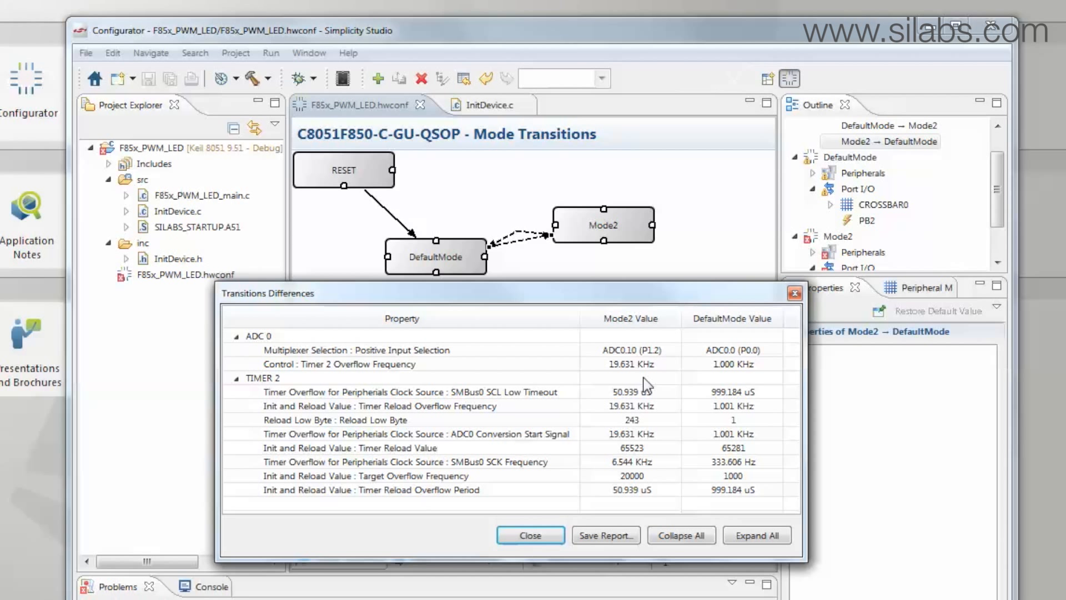
{"action": "left_click", "coordinate": [552, 535]}
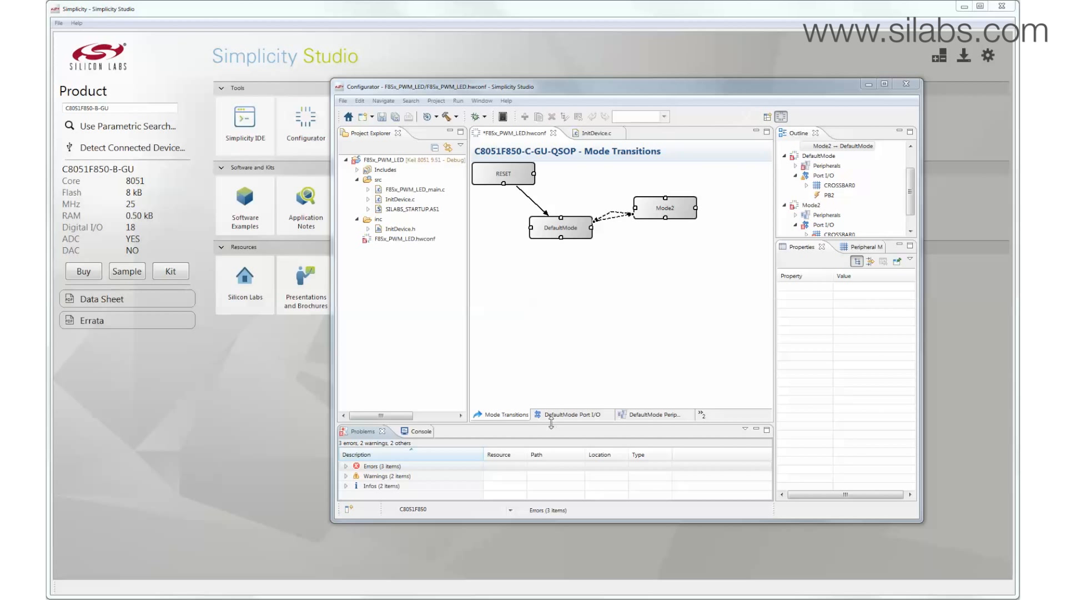
Enlarge the problems list and expand its errors, warnings and infos to read the reported entries
{"action": "left_click_drag", "start_coordinate": [552, 423], "coordinate": [552, 379]}
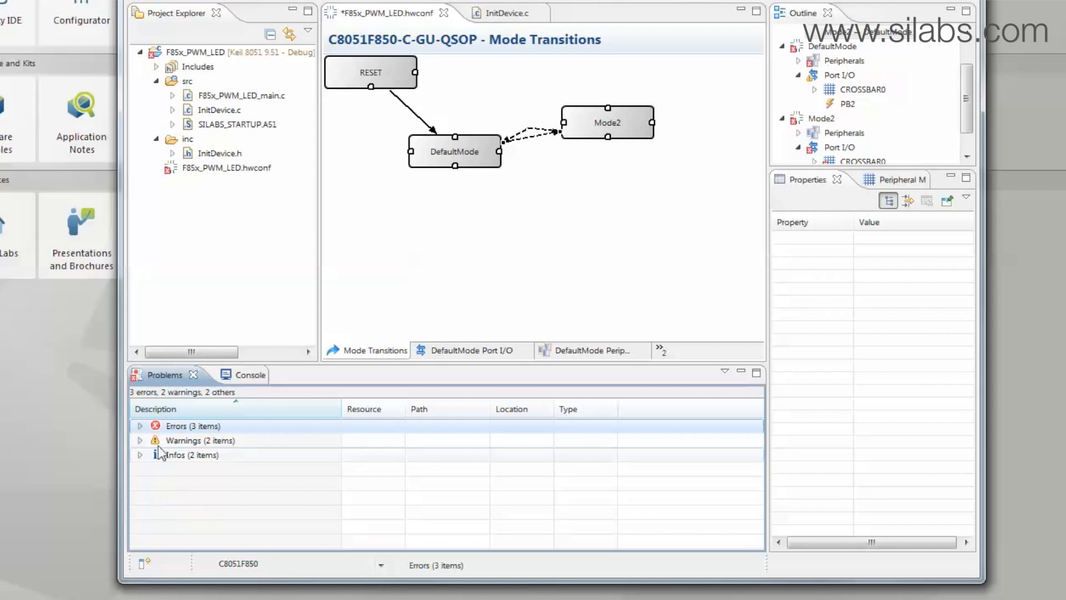
{"action": "left_click", "coordinate": [140, 426]}
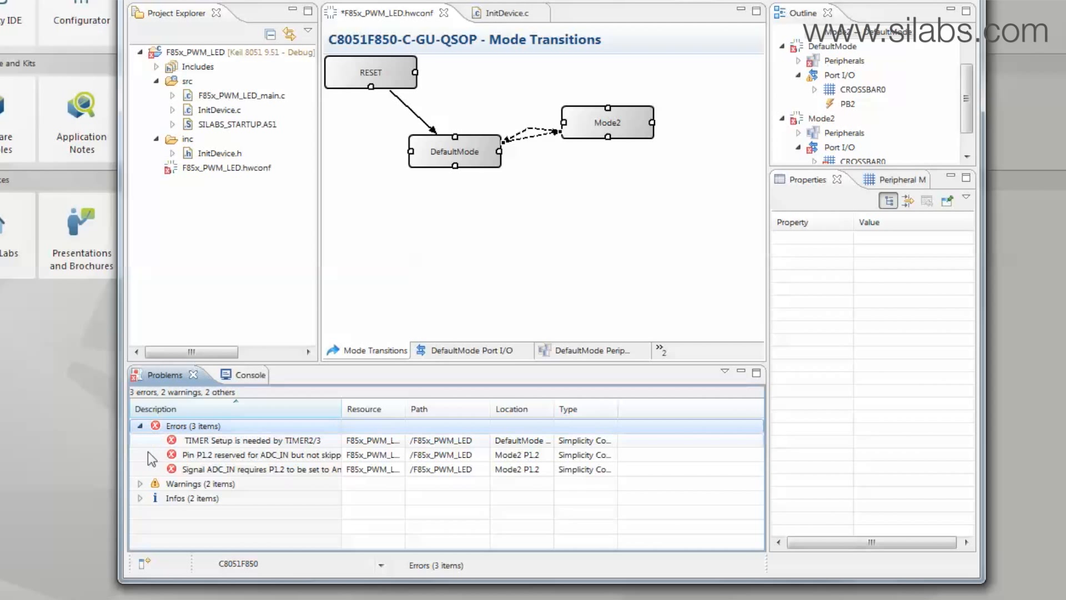
{"action": "left_click", "coordinate": [139, 484]}
{"action": "left_click", "coordinate": [139, 526]}
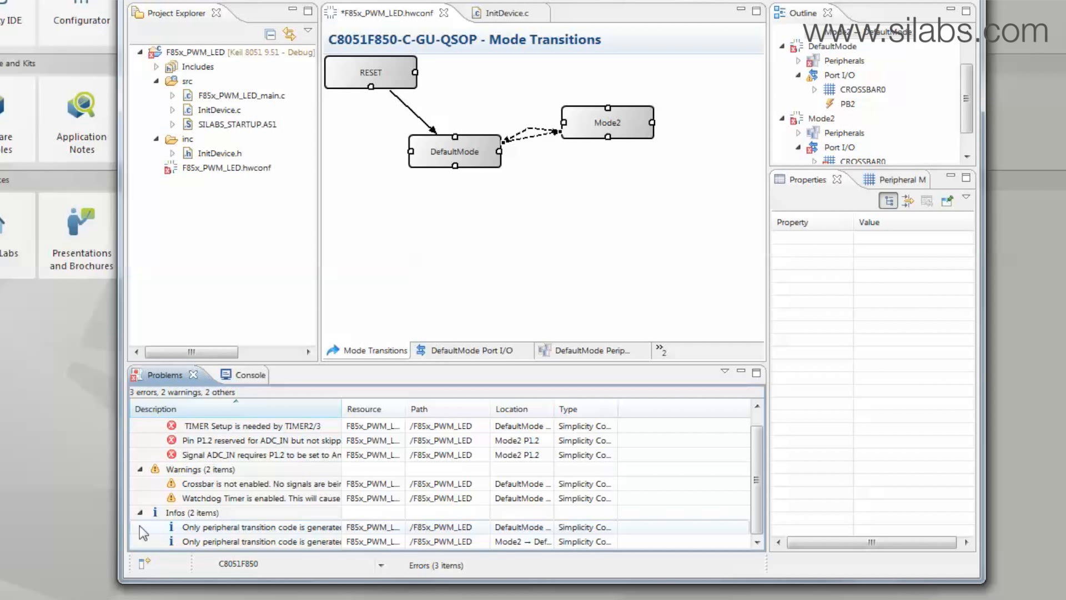
Go to the Watchdog Timer from its warning and set WDT Enable to Disable in DefaultMode
{"action": "double_click", "coordinate": [300, 500]}
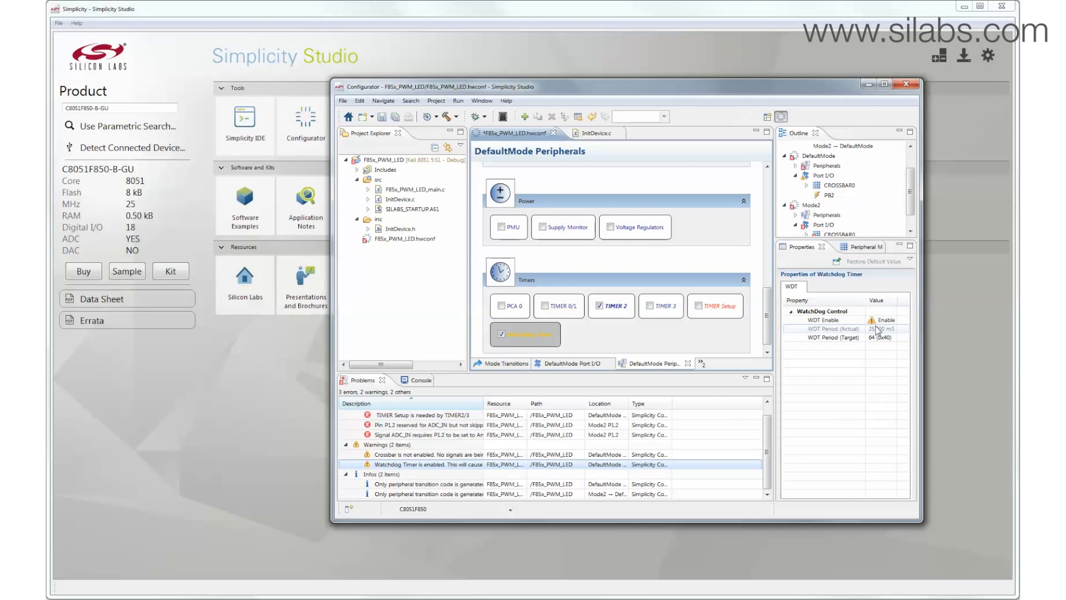
{"action": "left_click", "coordinate": [886, 321]}
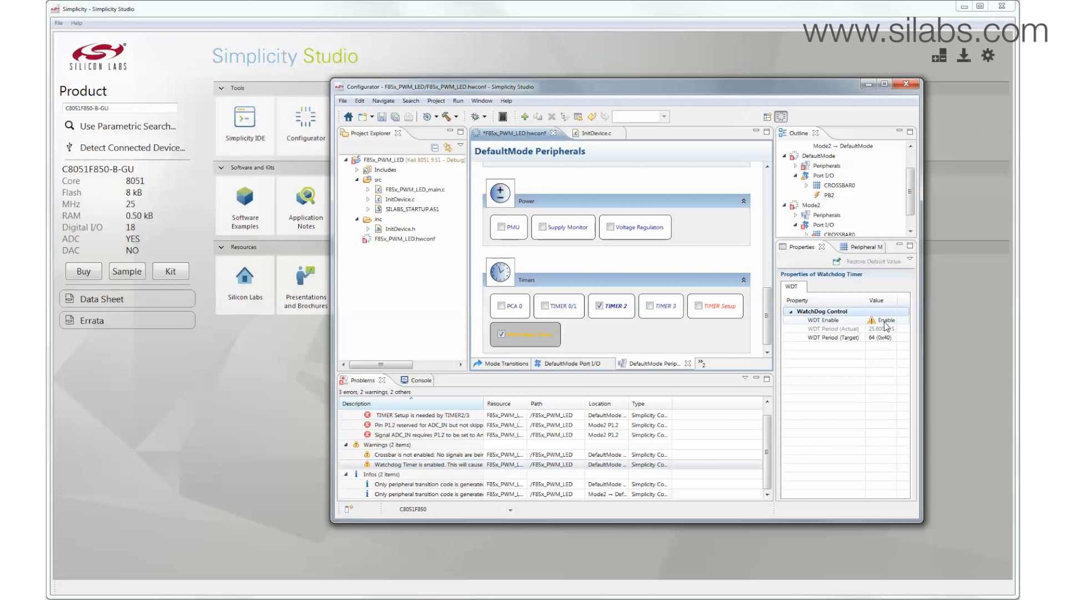
{"action": "left_click", "coordinate": [905, 321]}
{"action": "left_click", "coordinate": [886, 331]}
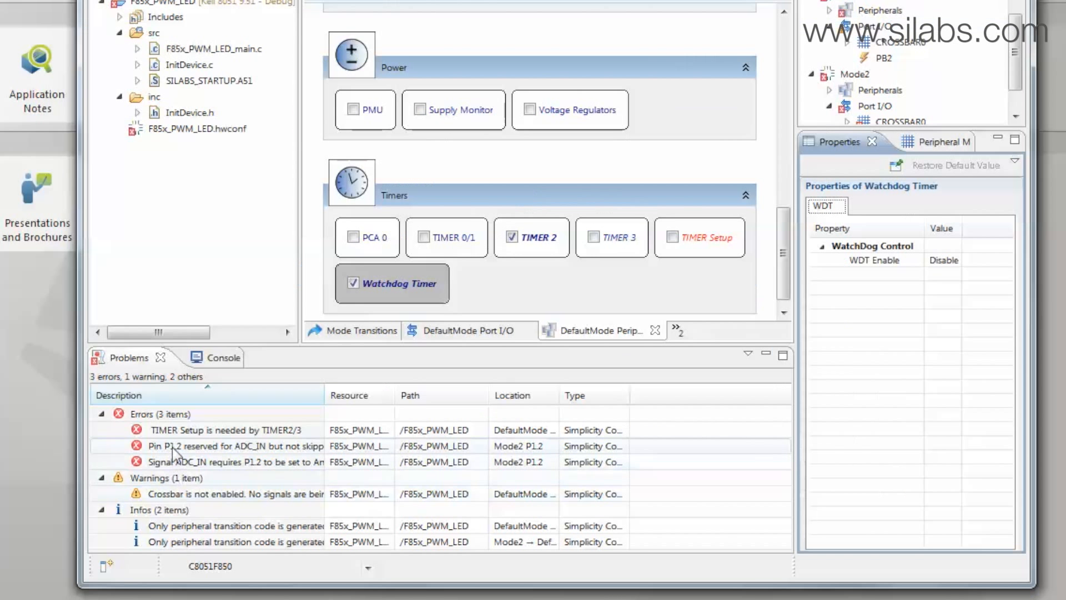
Delete the "TIMER Setup is needed by TIMER2/3" problem entry and enable the TIMER Setup peripheral in DefaultMode
{"action": "left_click", "coordinate": [392, 424]}
{"action": "right_click", "coordinate": [392, 425]}
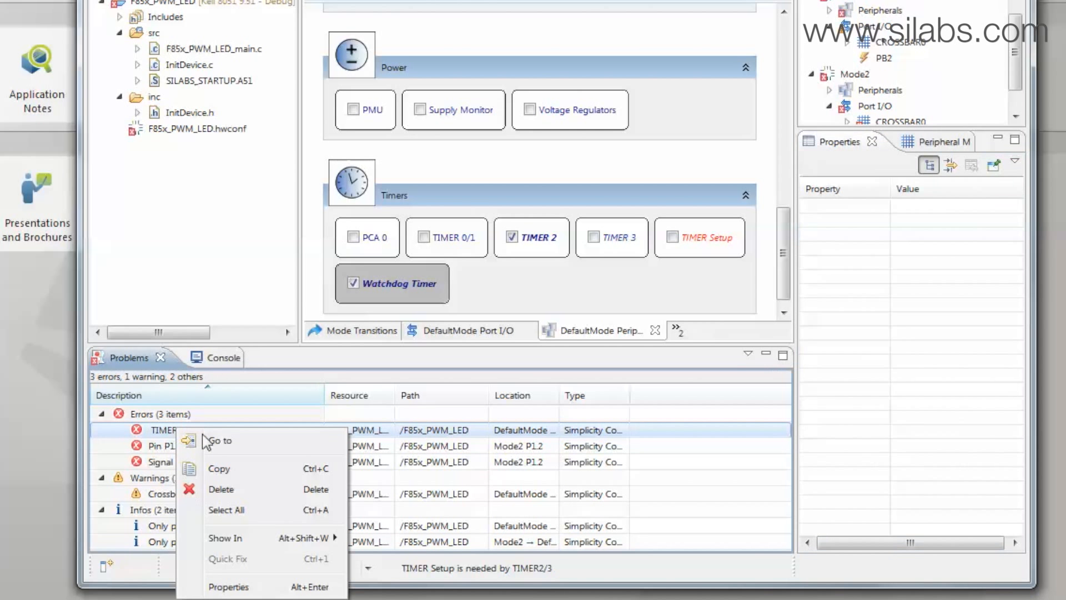
{"action": "left_click", "coordinate": [271, 491]}
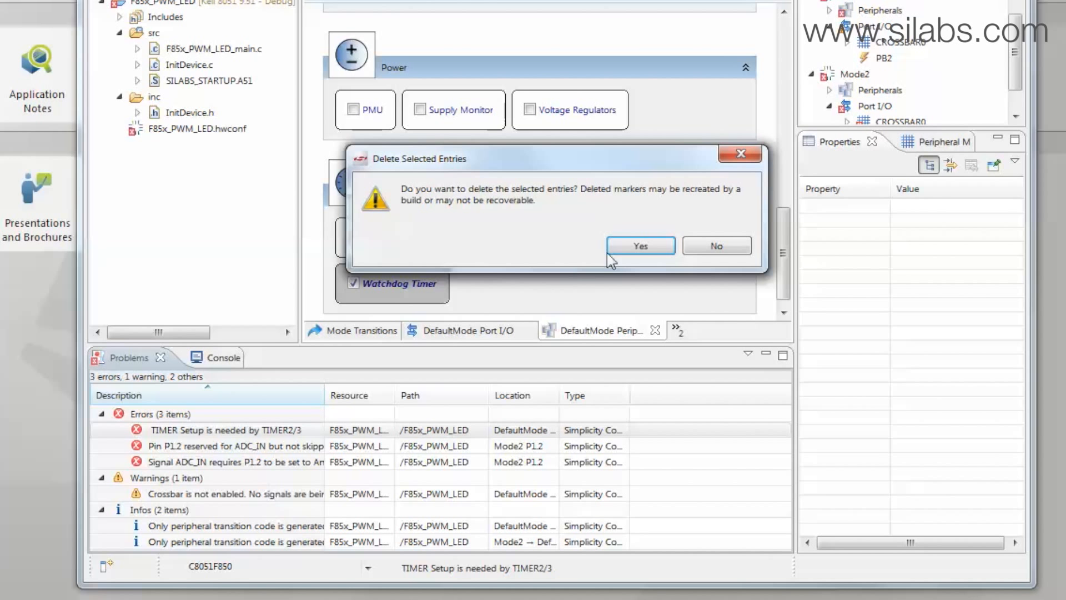
{"action": "left_click", "coordinate": [640, 246]}
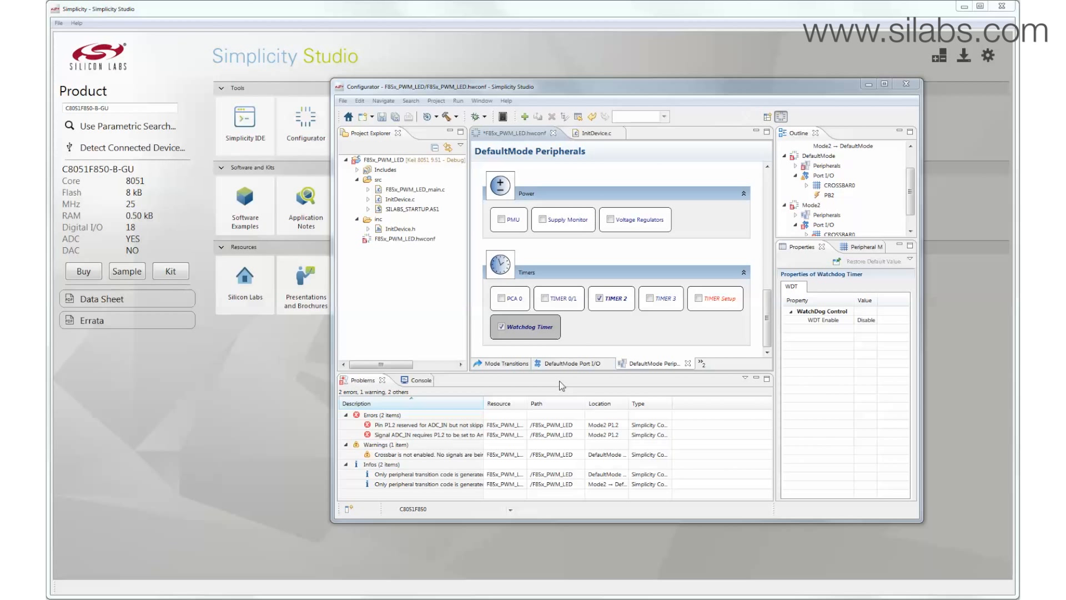
{"action": "left_click", "coordinate": [699, 299]}
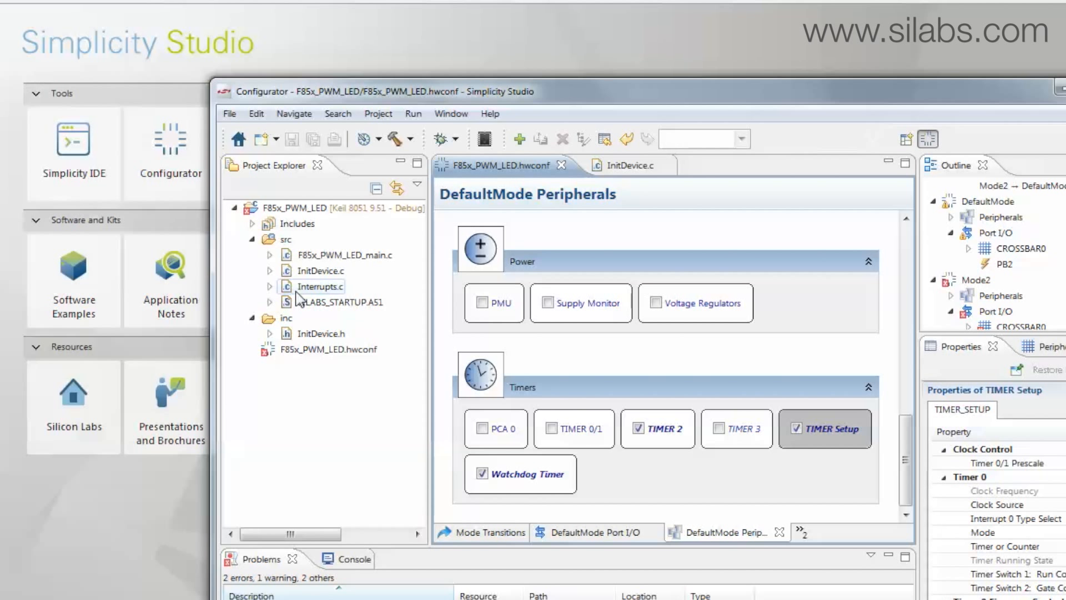
Open InitDevice.c and examine the Timer 2 Reload Low Byte code above the enter_DefaultMode_from_Mode2 function
{"action": "double_click", "coordinate": [308, 272]}
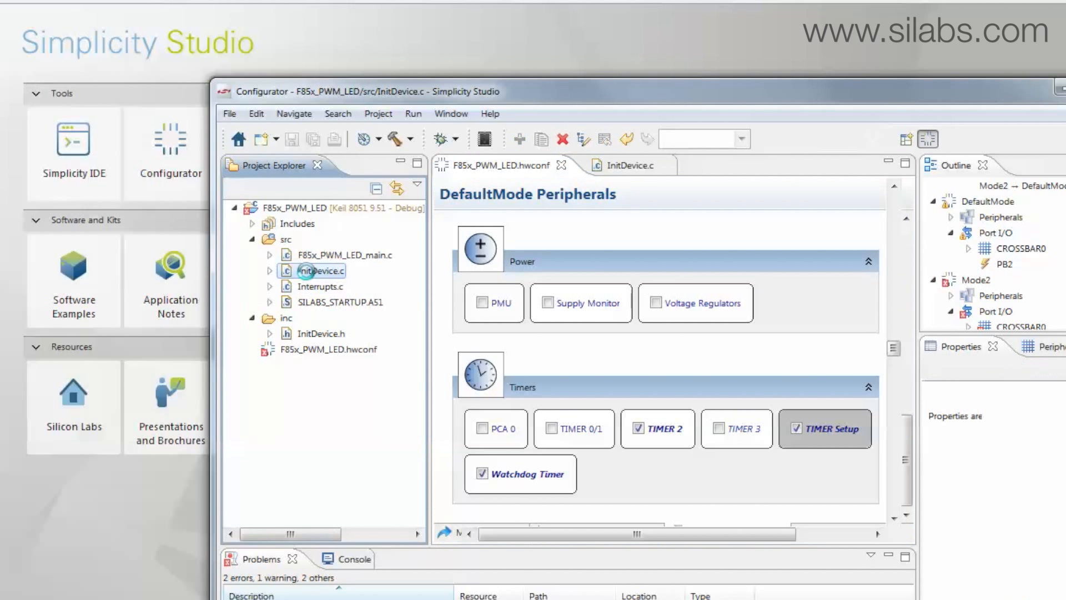
{"action": "left_click", "coordinate": [562, 392]}
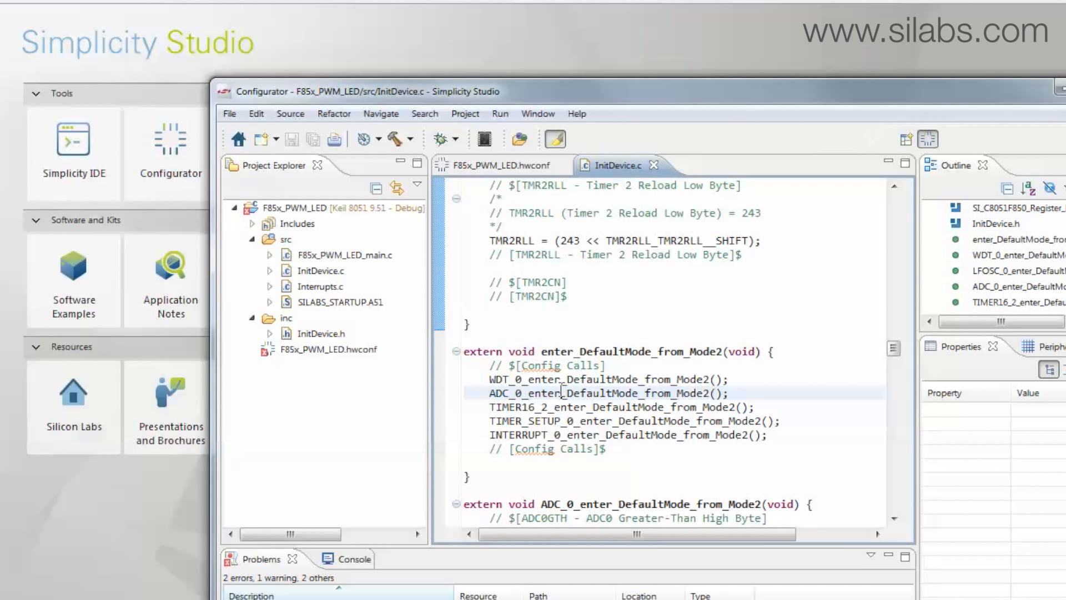
{"action": "scroll", "coordinate": [579, 349], "scroll_direction": "up", "scroll_amount": 3}
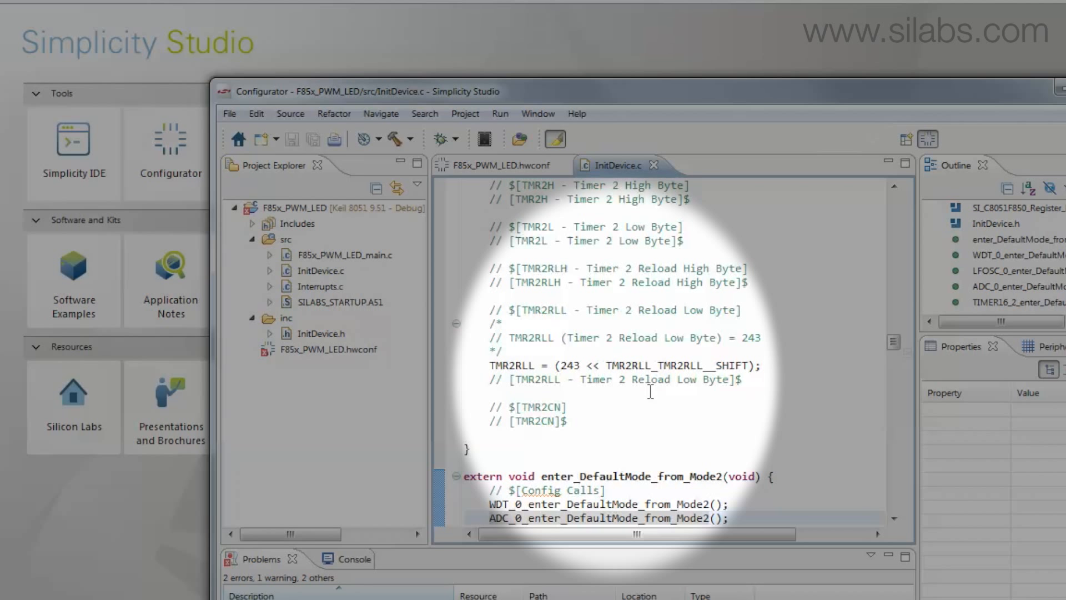
Insert the text "don't add code here!" directly below the TMR2RLL assignment, inside the generated Timer 2 Reload Low Byte section
{"action": "left_click", "coordinate": [765, 365]}
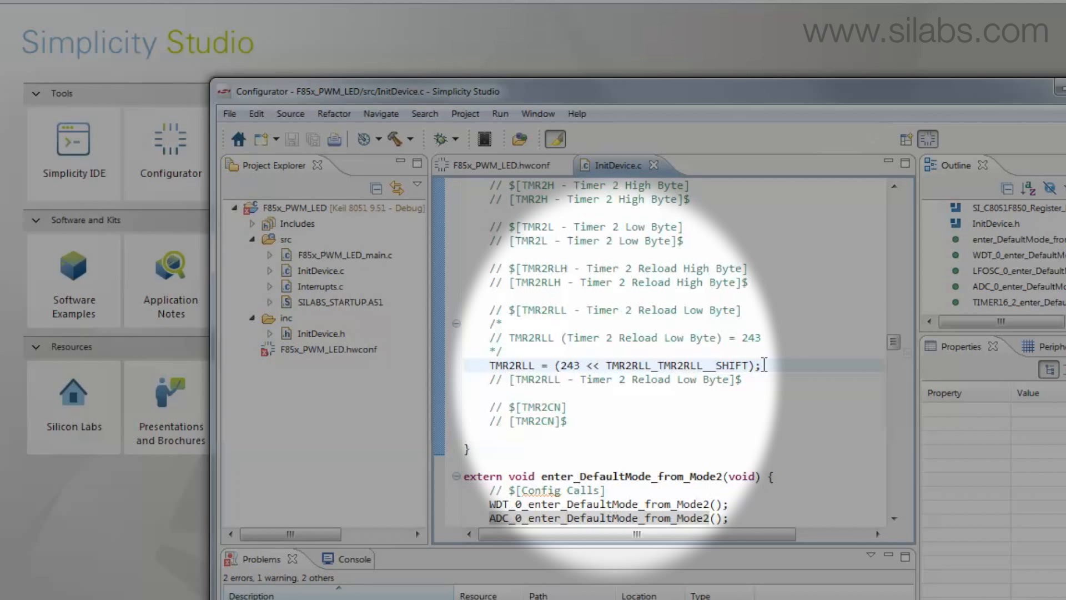
{"action": "key", "text": "Return"}
{"action": "key", "text": "Return"}
{"action": "key", "text": "Up"}
{"action": "type", "text": "don't add code here"}
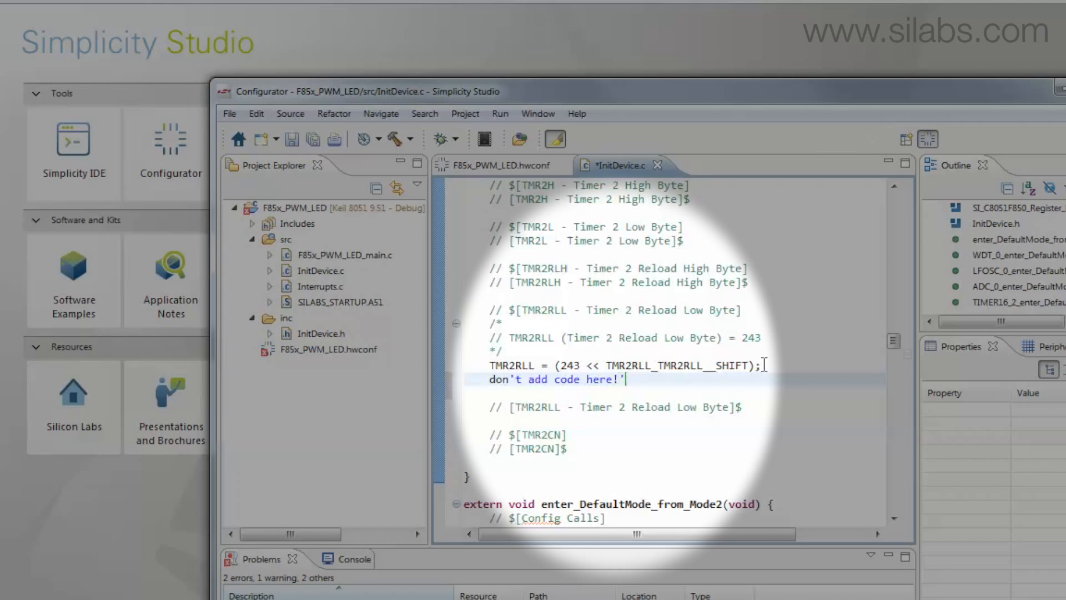
Remove the "don't add code here!" text below the TMR2RLL assignment
{"action": "key", "text": "BackSpace"}
{"action": "key", "text": "BackSpace"}
{"action": "key", "text": "BackSpace"}
{"action": "key", "text": "BackSpace"}
{"action": "key", "text": "BackSpace"}
{"action": "key", "text": "BackSpace"}
{"action": "key", "text": "BackSpace"}
{"action": "key", "text": "BackSpace"}
{"action": "key", "text": "BackSpace"}
{"action": "key", "text": "BackSpace"}
{"action": "key", "text": "BackSpace"}
{"action": "key", "text": "BackSpace"}
{"action": "key", "text": "BackSpace"}
{"action": "key", "text": "BackSpace"}
{"action": "key", "text": "BackSpace"}
{"action": "key", "text": "BackSpace"}
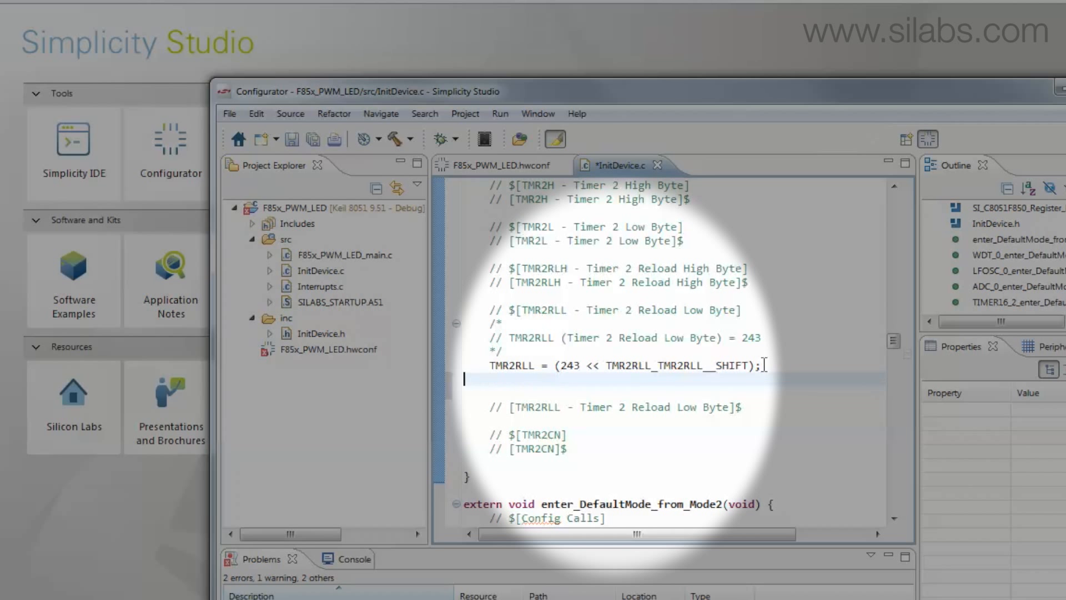
{"action": "key", "text": "BackSpace"}
Add the text "add code here!" between the closing TMR2RLL tag and the opening TMR2CN tag
{"action": "left_click", "coordinate": [662, 410]}
{"action": "key", "text": "Return"}
{"action": "type", "text": "add code here!"}
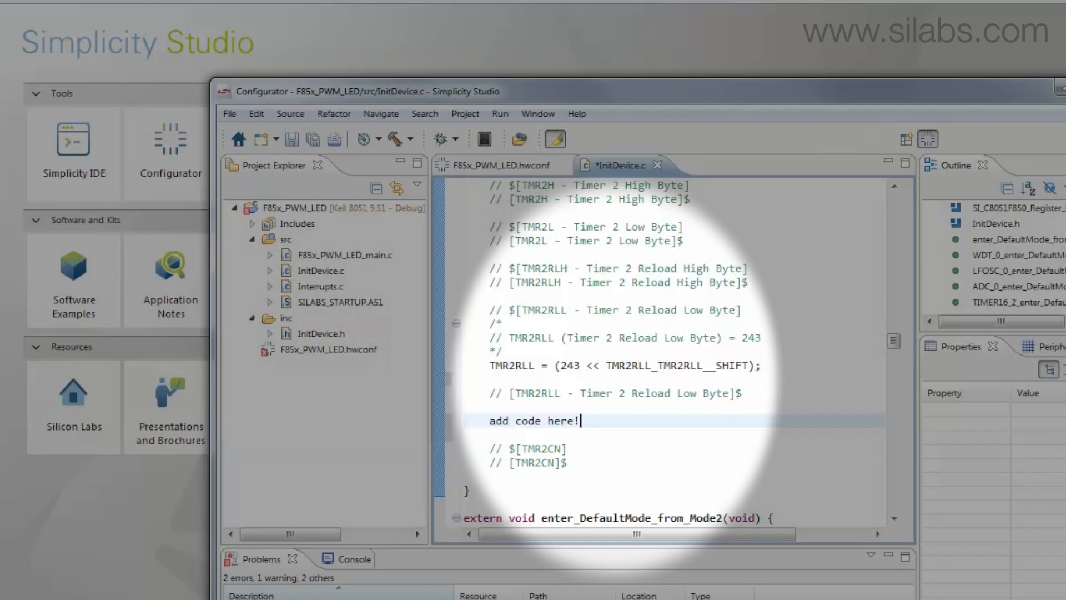
Delete the "add code here!" line and its extra blank line, and select the comment giving the Timer 2 Reload Low Byte value
{"action": "left_click_drag", "start_coordinate": [623, 420], "coordinate": [465, 419]}
{"action": "key", "text": "BackSpace"}
{"action": "key", "text": "BackSpace"}
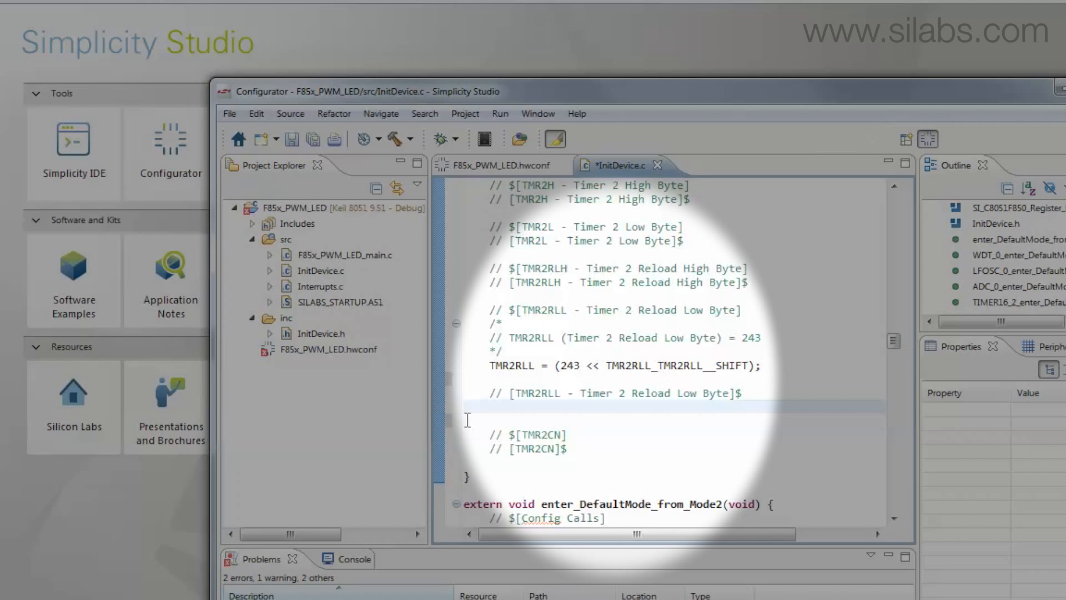
{"action": "key", "text": "Delete"}
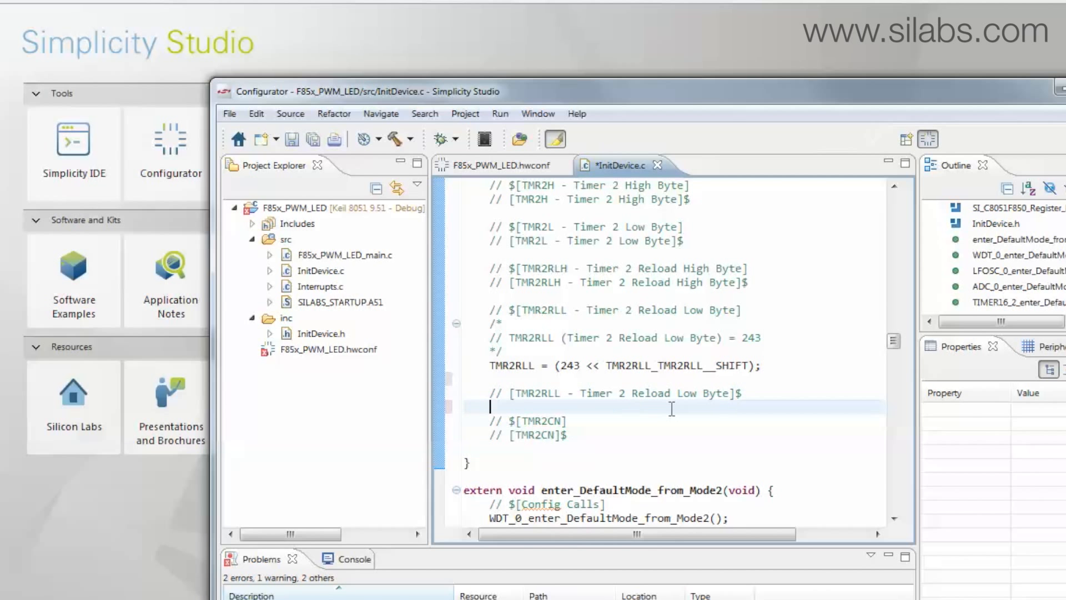
{"action": "left_click_drag", "start_coordinate": [770, 337], "coordinate": [509, 337]}
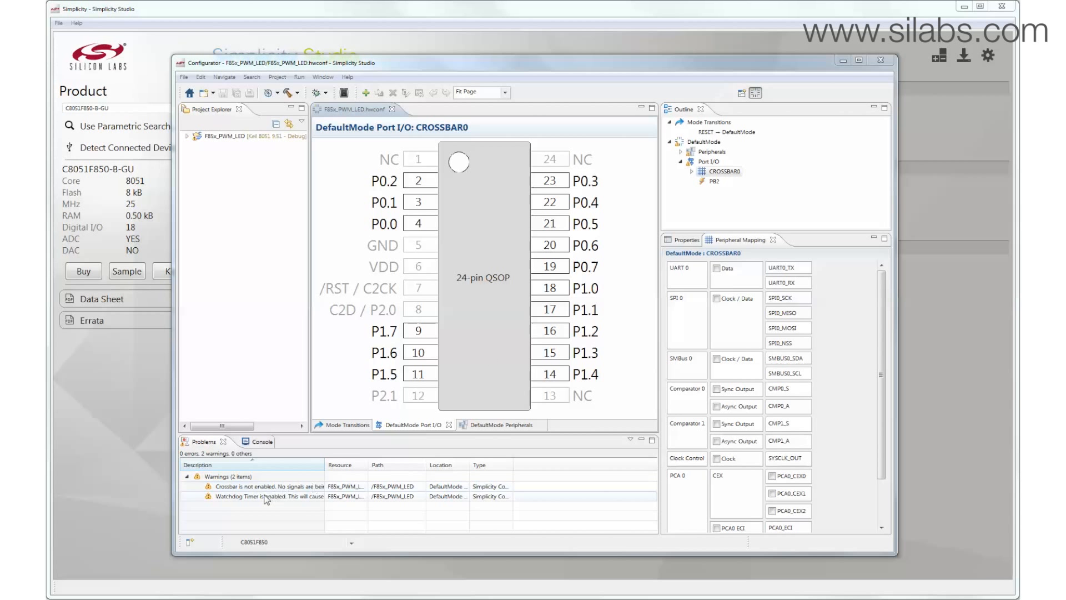
Open the Watchdog Timer properties from its warning in the problems list and change WDT Enable to Disable
{"action": "double_click", "coordinate": [483, 496]}
{"action": "left_click", "coordinate": [789, 314]}
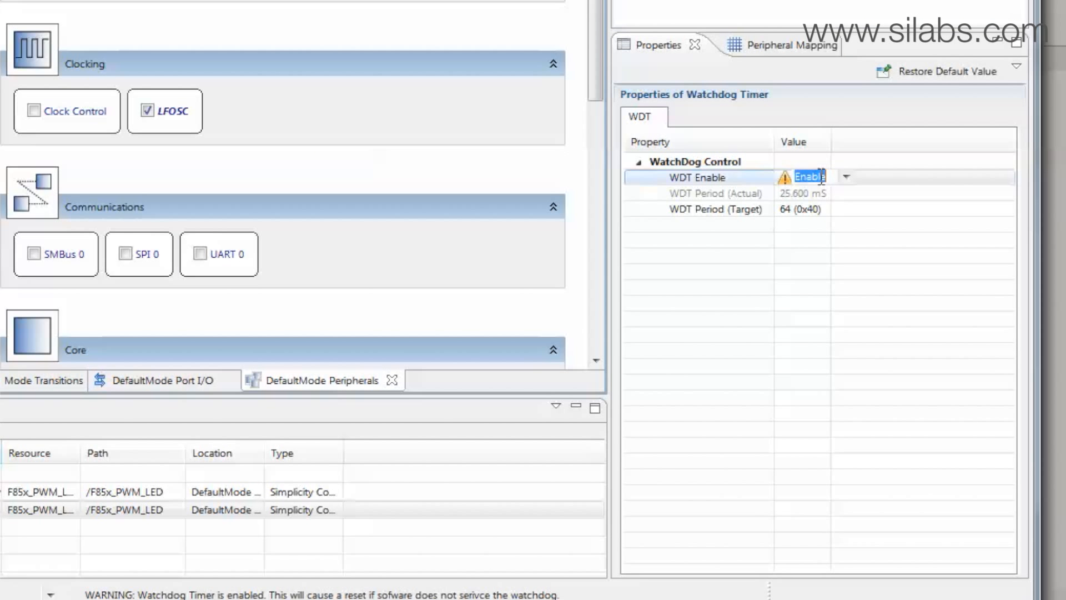
{"action": "key", "text": "Return"}
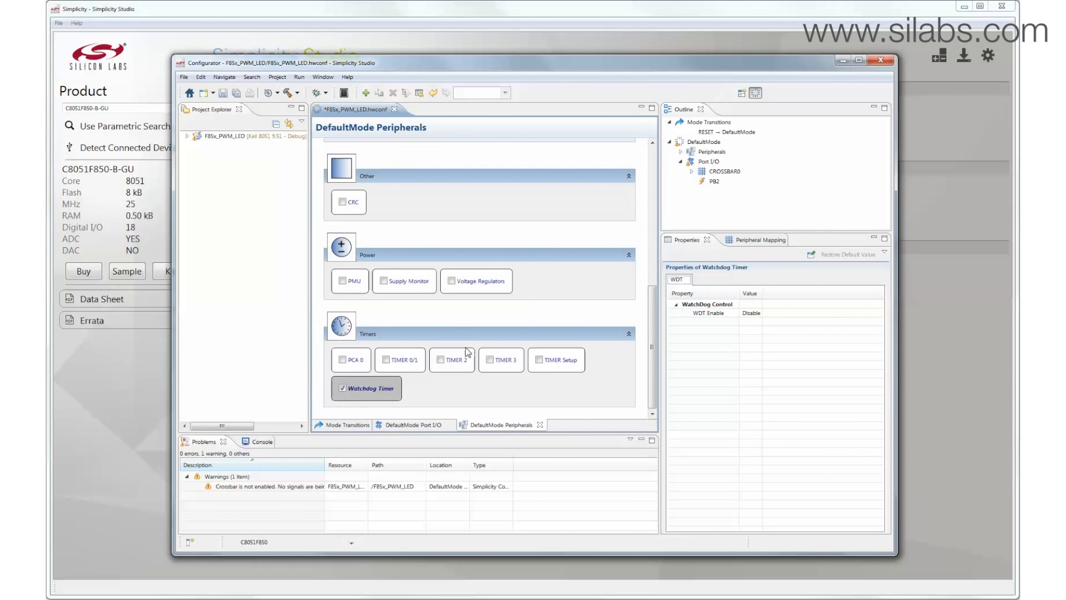
Select TIMER 2 in the DefaultMode peripherals and set its Run Control to Start
{"action": "left_click", "coordinate": [460, 356]}
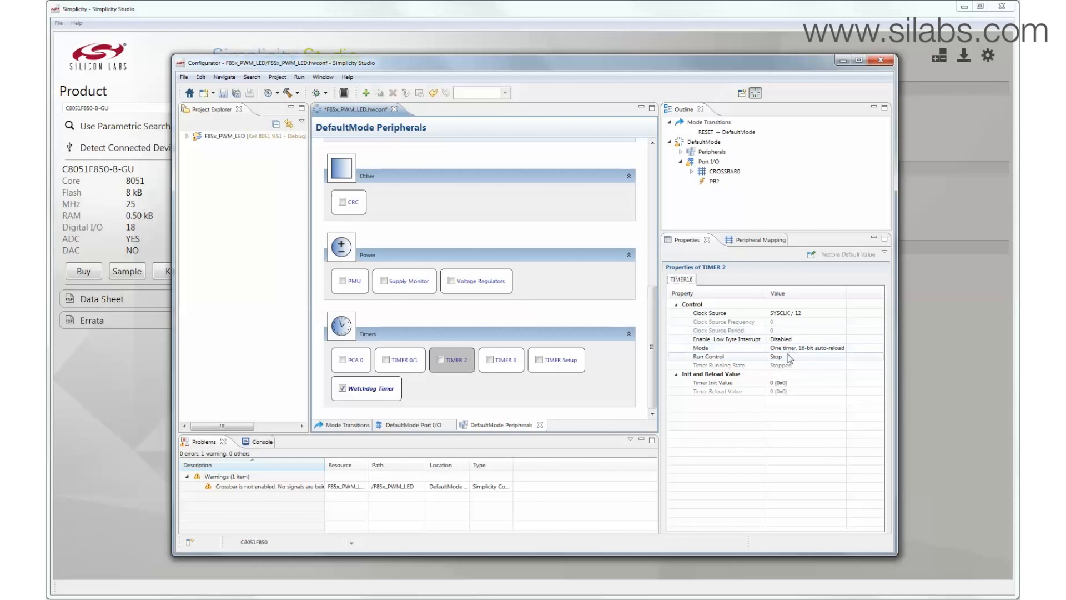
{"action": "left_click", "coordinate": [788, 358]}
{"action": "left_click", "coordinate": [842, 356]}
{"action": "left_click", "coordinate": [792, 370]}
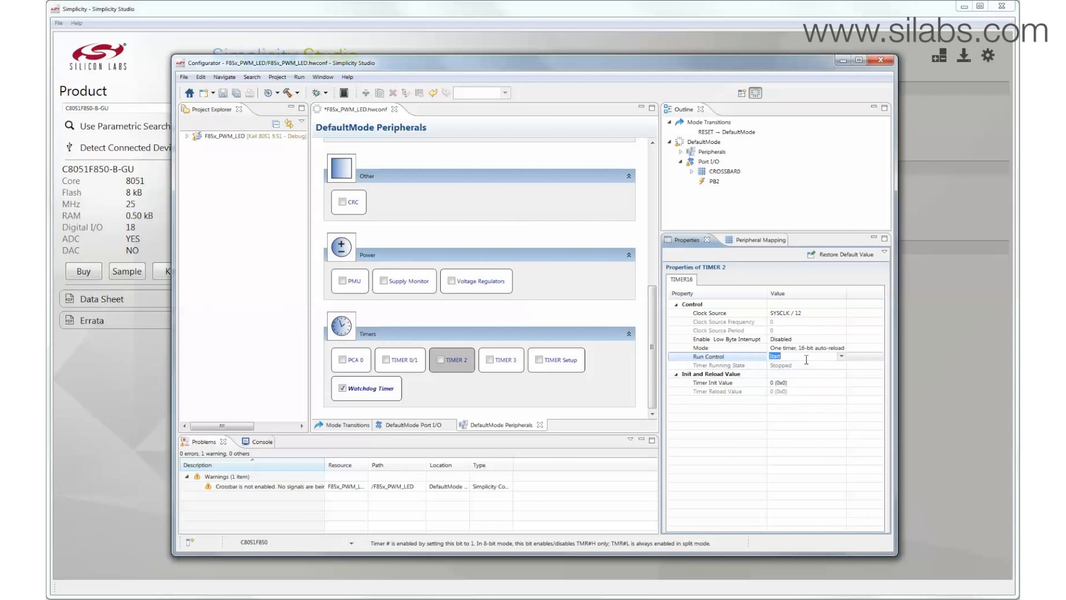
{"action": "key", "text": "Return"}
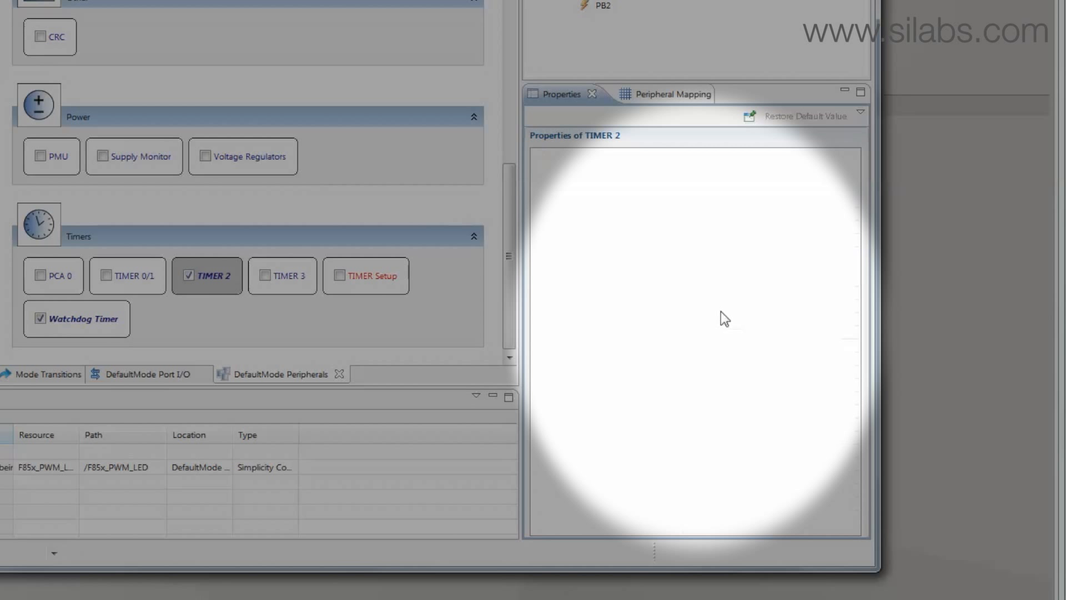
Set the Target Overflow Frequency of TIMER 2 to 1000
{"action": "left_click", "coordinate": [777, 310]}
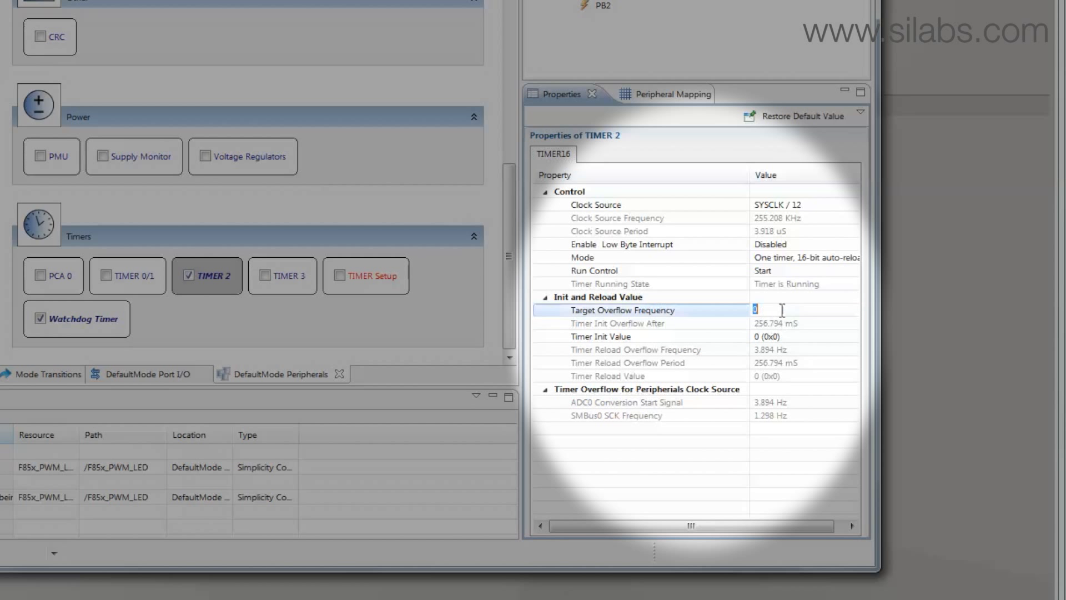
{"action": "type", "text": "1000"}
{"action": "key", "text": "Return"}
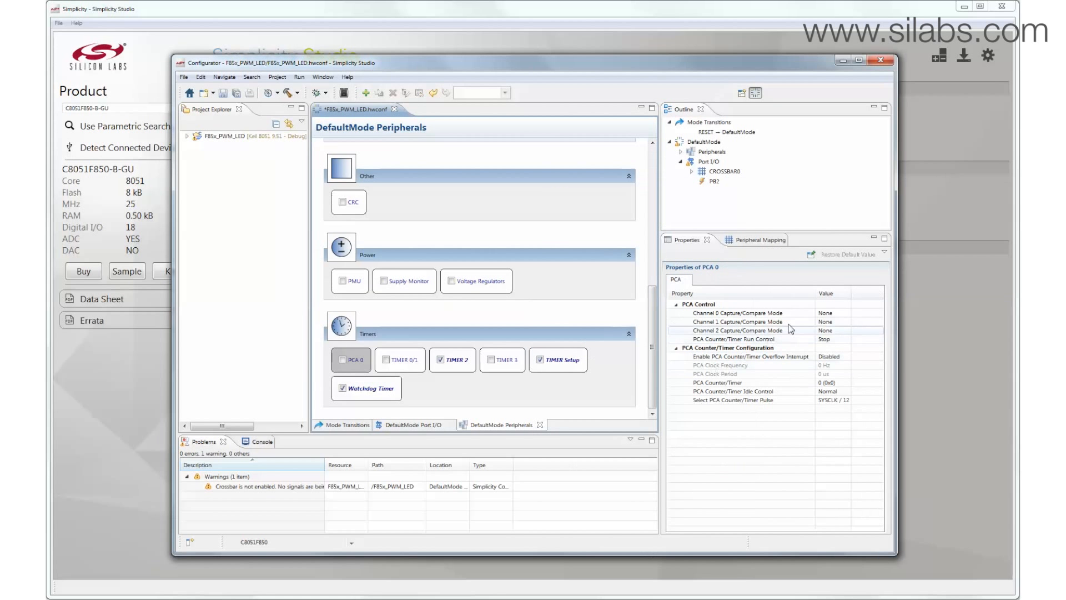
Set PCA 0's Channel 0 Capture/Compare Mode to the predefined 8~11-bit pulse modulator and its Counter/Timer Run Control to Start
{"action": "left_click", "coordinate": [846, 313]}
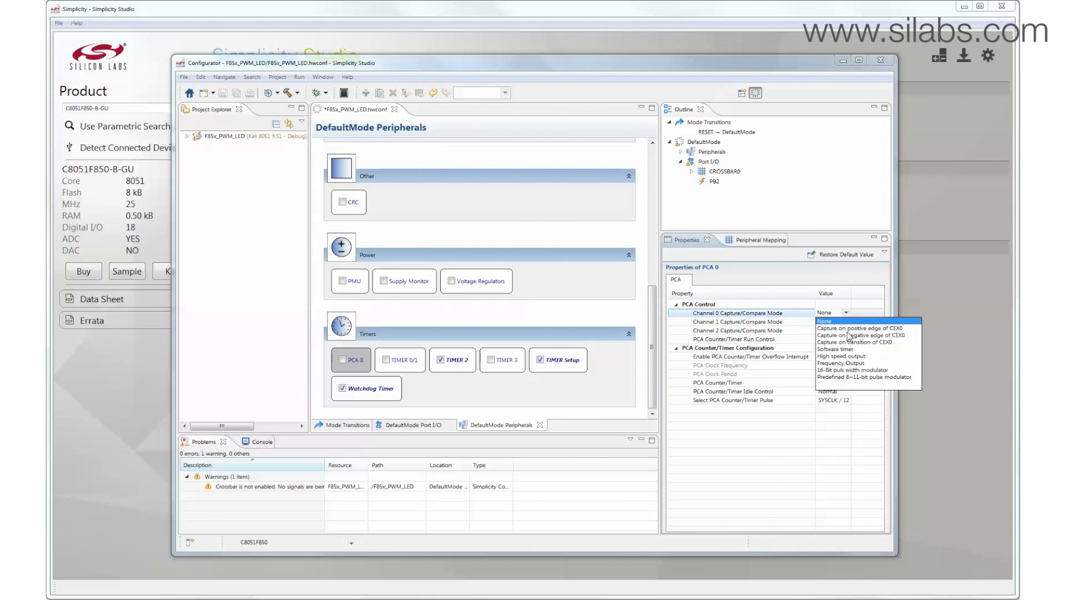
{"action": "left_click", "coordinate": [845, 377]}
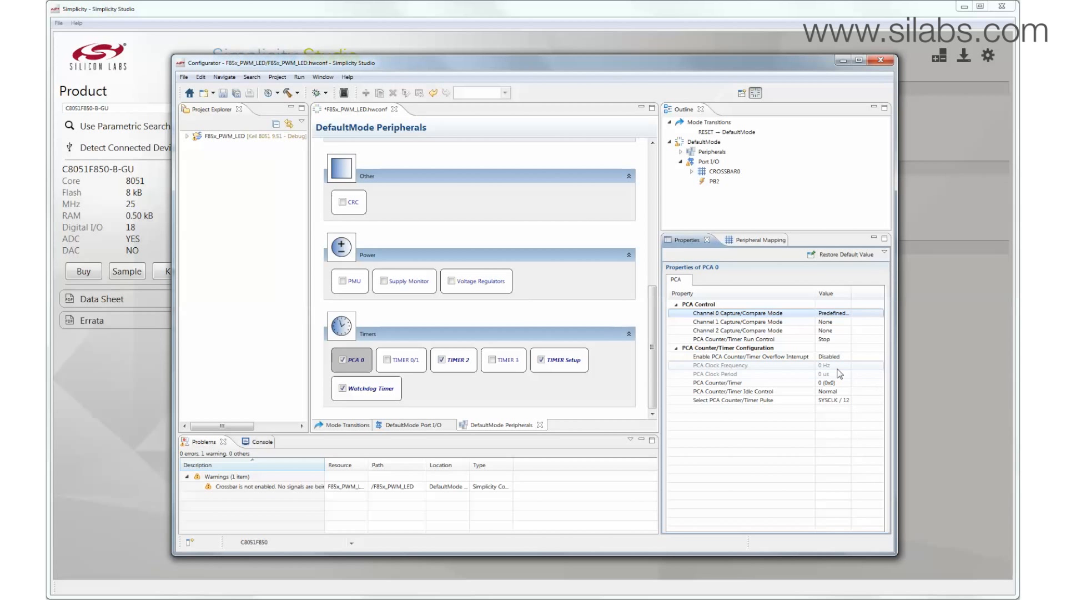
{"action": "left_click", "coordinate": [838, 417]}
{"action": "left_click", "coordinate": [844, 418]}
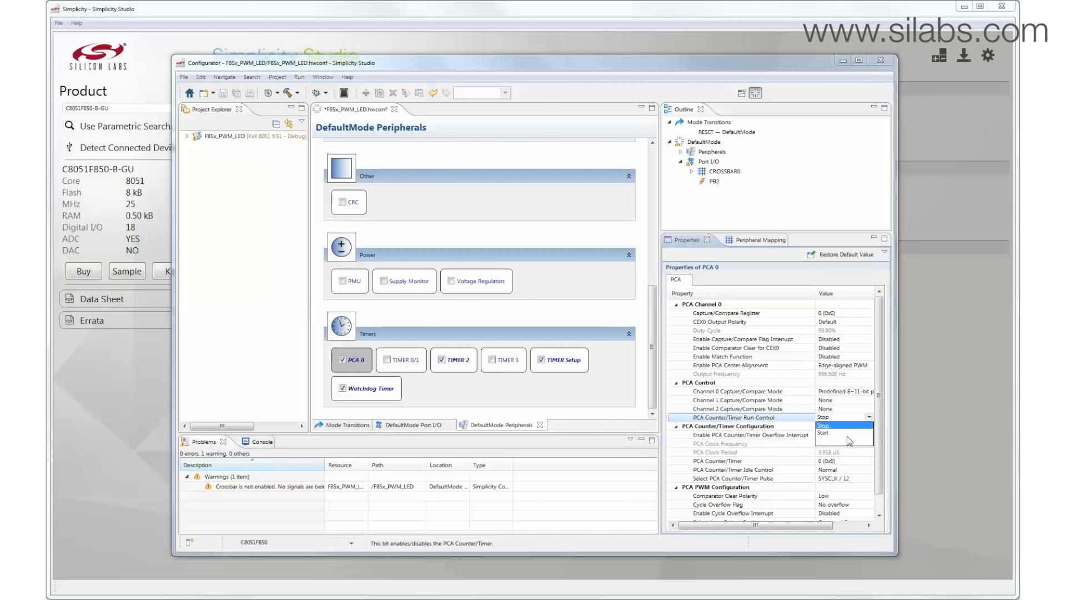
{"action": "left_click", "coordinate": [838, 431]}
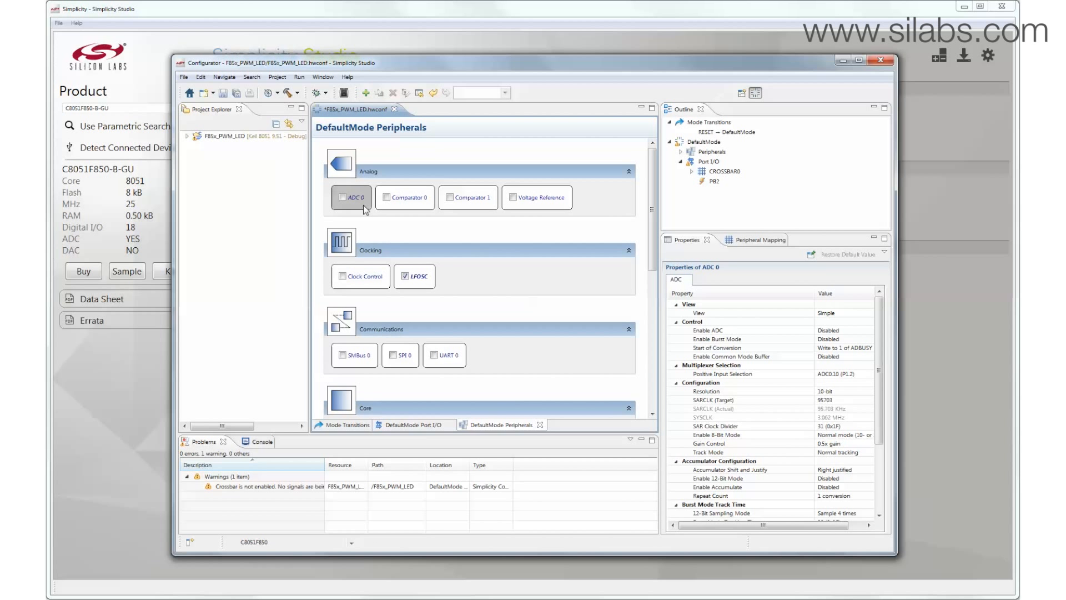
Enable ADC 0 and set its Start of Conversion to Timer 2 overflow
{"action": "left_click", "coordinate": [851, 330]}
{"action": "left_click", "coordinate": [851, 330]}
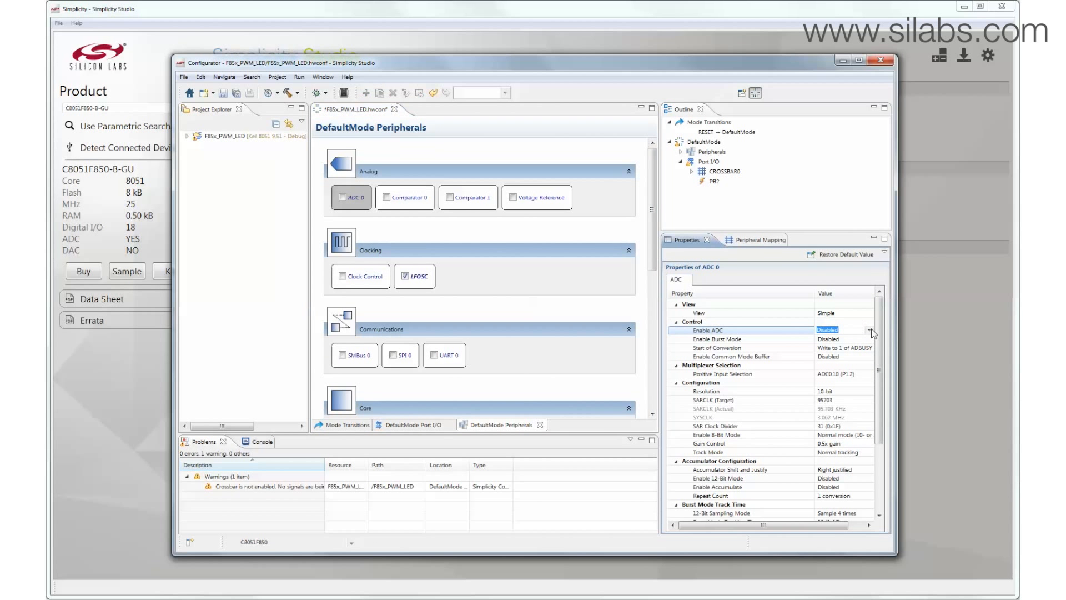
{"action": "left_click", "coordinate": [870, 329]}
{"action": "left_click", "coordinate": [847, 348]}
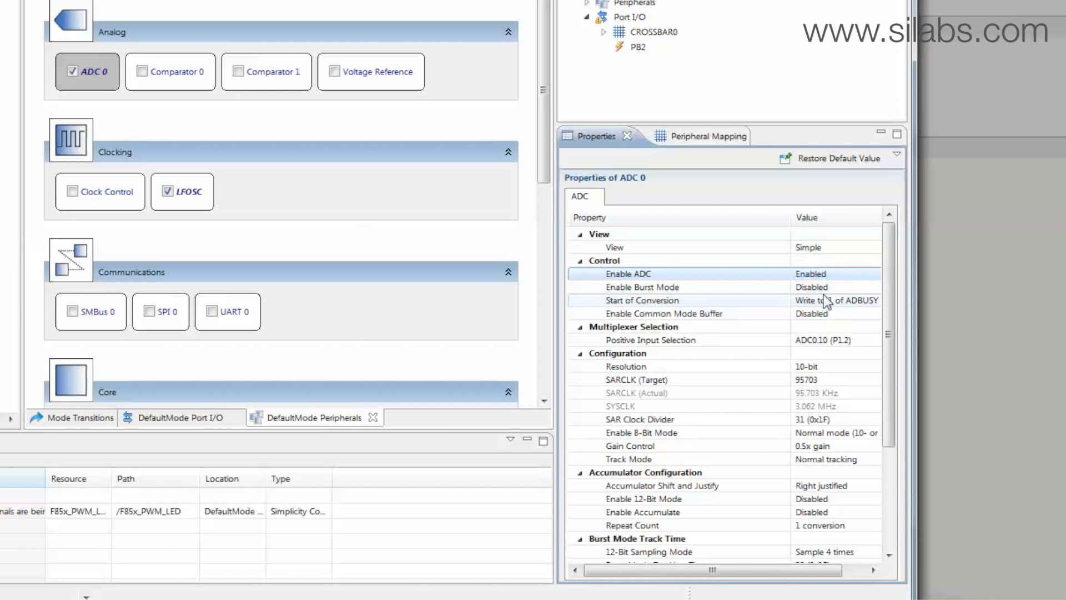
{"action": "left_click", "coordinate": [827, 301]}
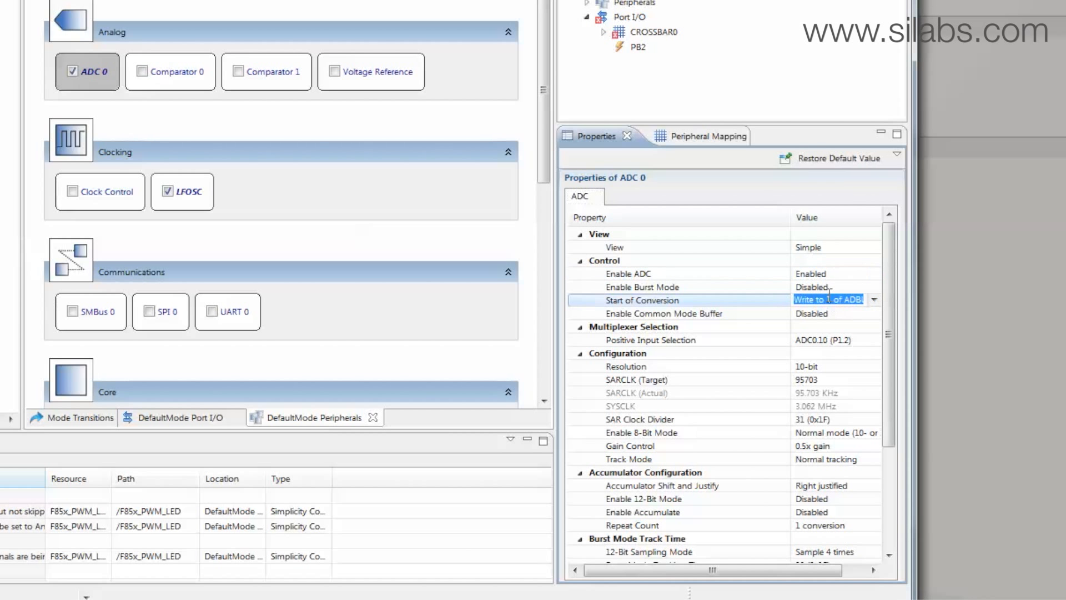
{"action": "left_click", "coordinate": [874, 300]}
{"action": "left_click", "coordinate": [832, 334]}
Configure ADC 0 with 8-bit resolution, 8-Bit mode and a gain of 1x
{"action": "left_click", "coordinate": [827, 379]}
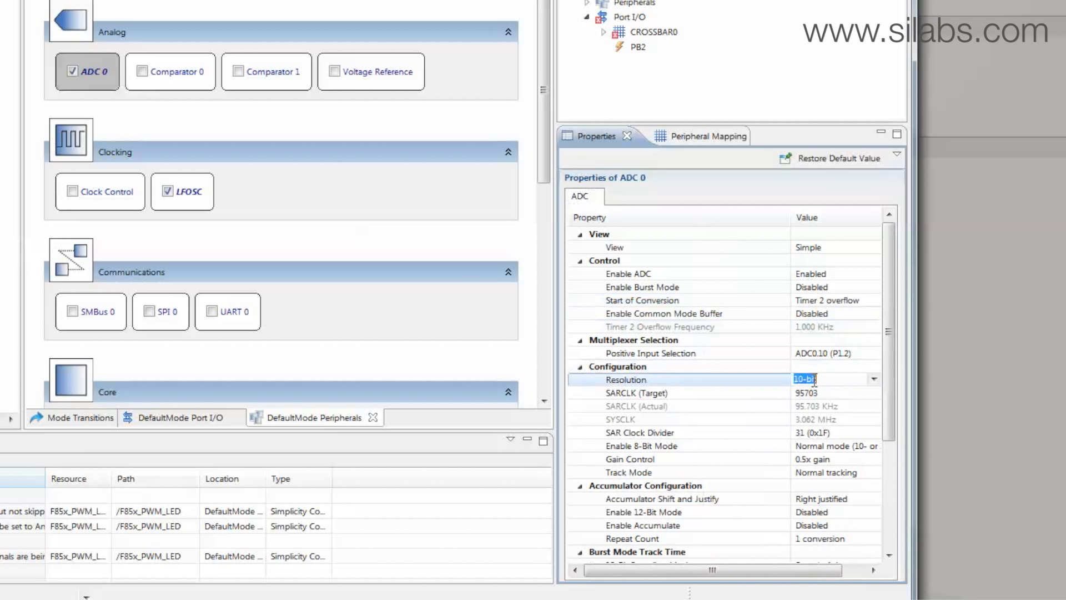
{"action": "left_click", "coordinate": [874, 380]}
{"action": "left_click", "coordinate": [807, 412]}
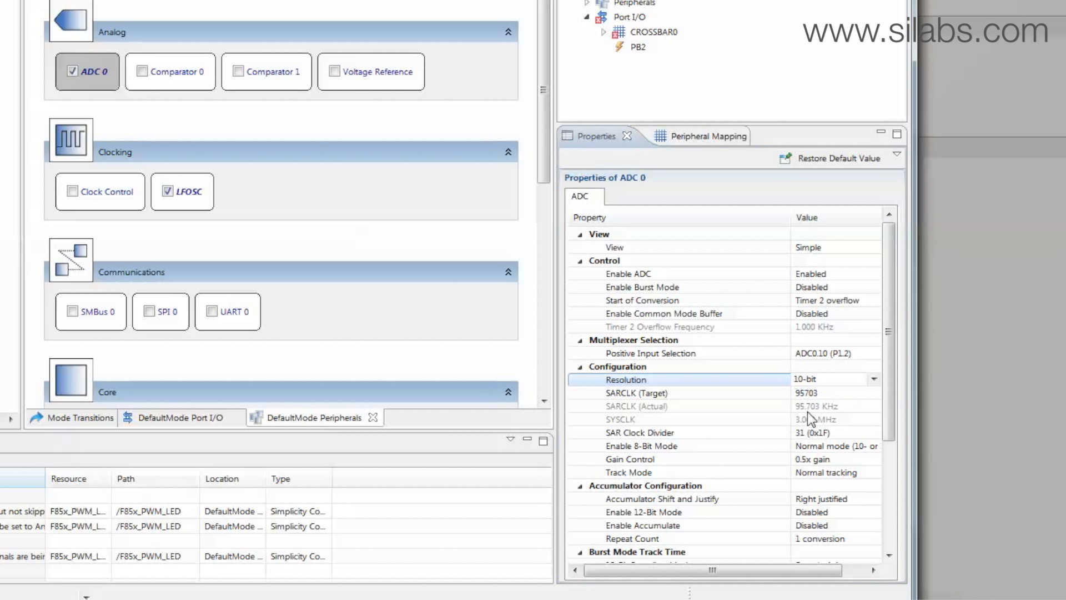
{"action": "left_click", "coordinate": [827, 446]}
{"action": "left_click", "coordinate": [874, 445]}
{"action": "left_click", "coordinate": [821, 470]}
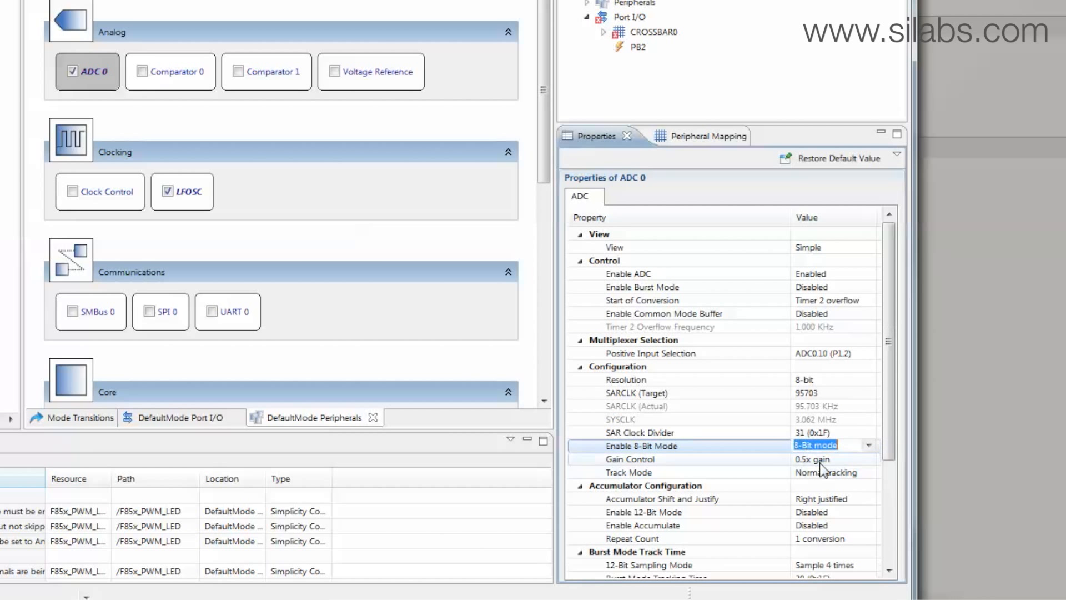
{"action": "left_click", "coordinate": [820, 464]}
{"action": "left_click", "coordinate": [869, 459]}
{"action": "left_click", "coordinate": [815, 482]}
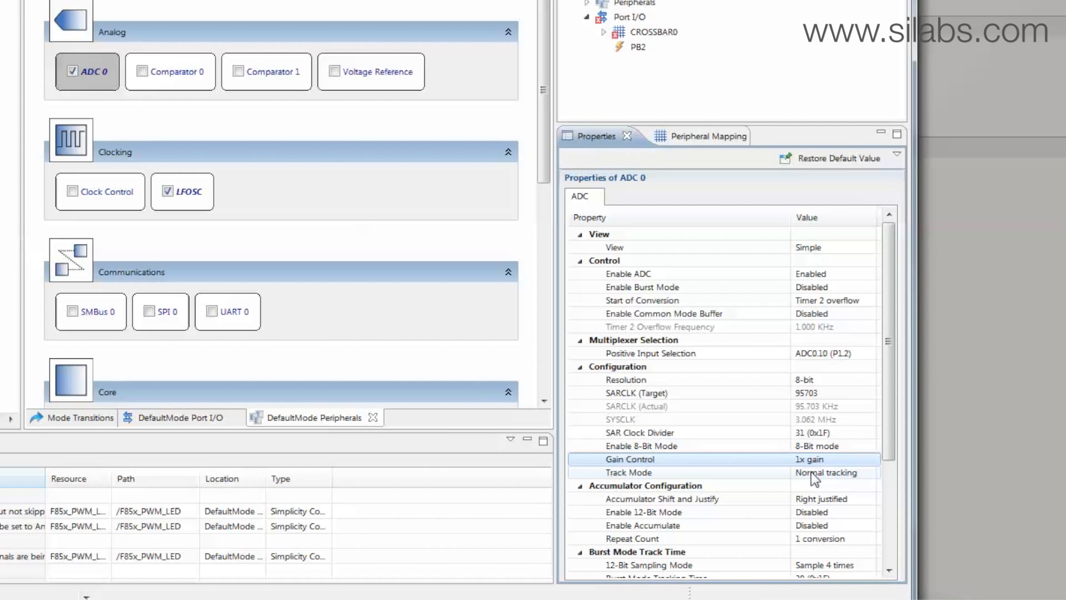
{"action": "left_click", "coordinate": [833, 354]}
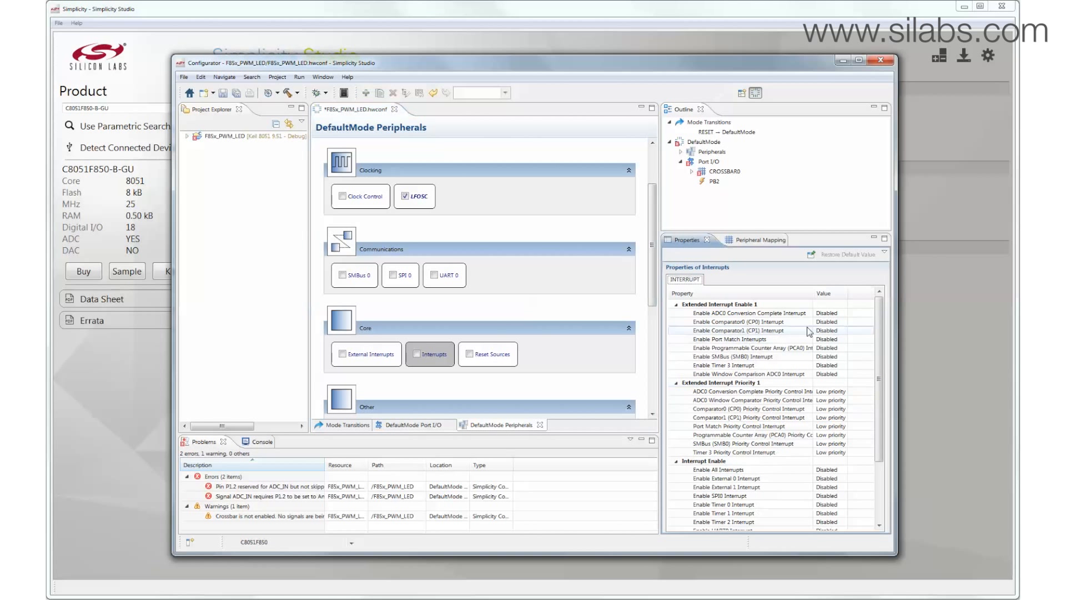
Enable the ADC0 Conversion Complete Interrupt and the Enable All Interrupts setting
{"action": "left_click", "coordinate": [844, 312]}
{"action": "left_click", "coordinate": [838, 328]}
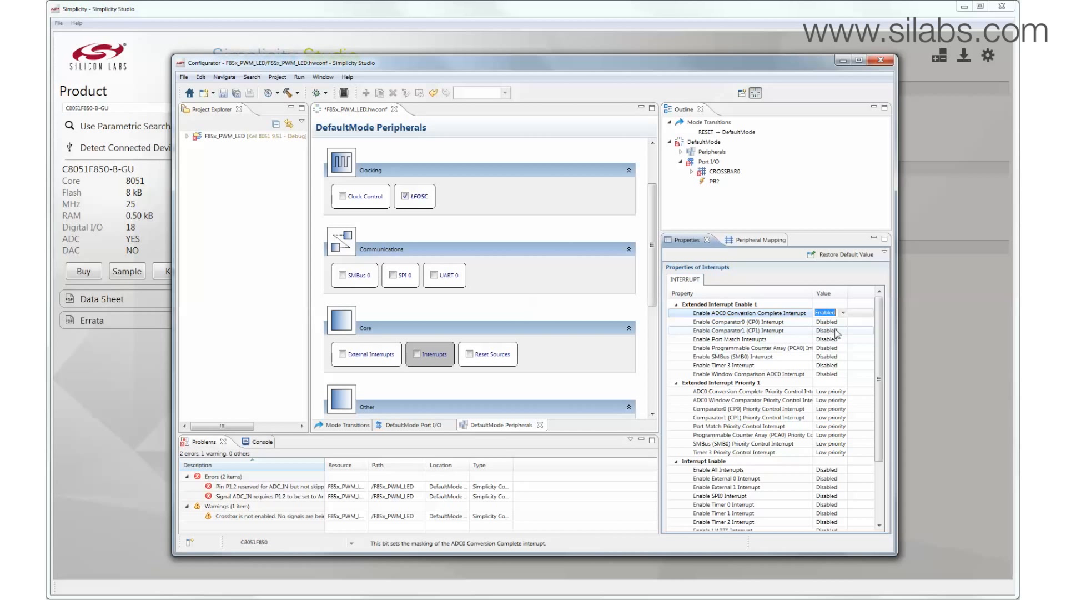
{"action": "left_click", "coordinate": [827, 469]}
{"action": "left_click", "coordinate": [843, 470]}
{"action": "left_click", "coordinate": [838, 487]}
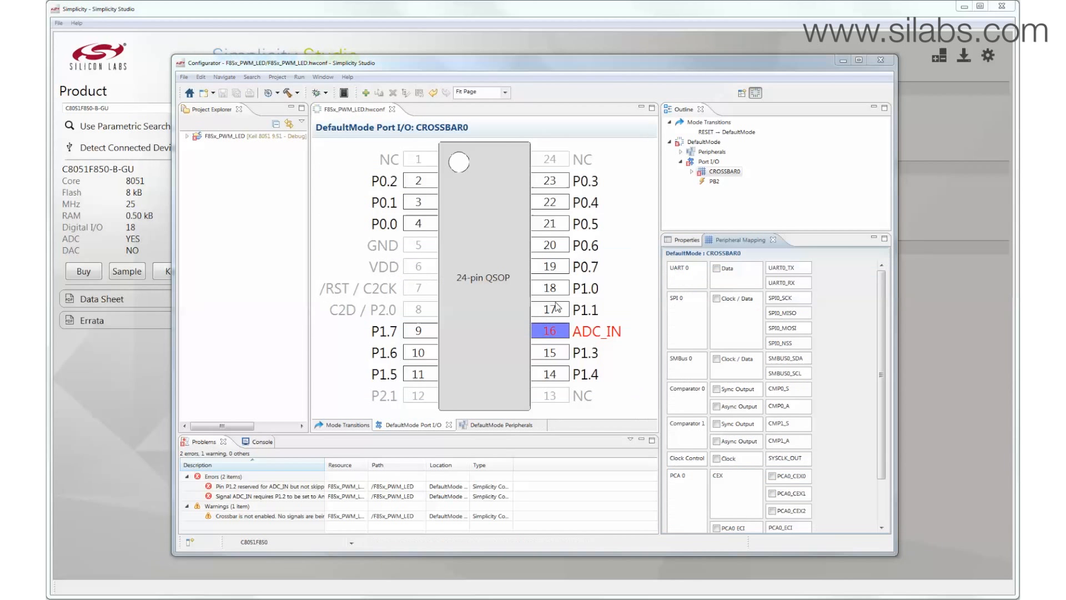
Map the PCA0_CEX0 signal through the crossbar and skip pins P0.0 through P0.7 so that it lands on P1.0
{"action": "left_click", "coordinate": [772, 476]}
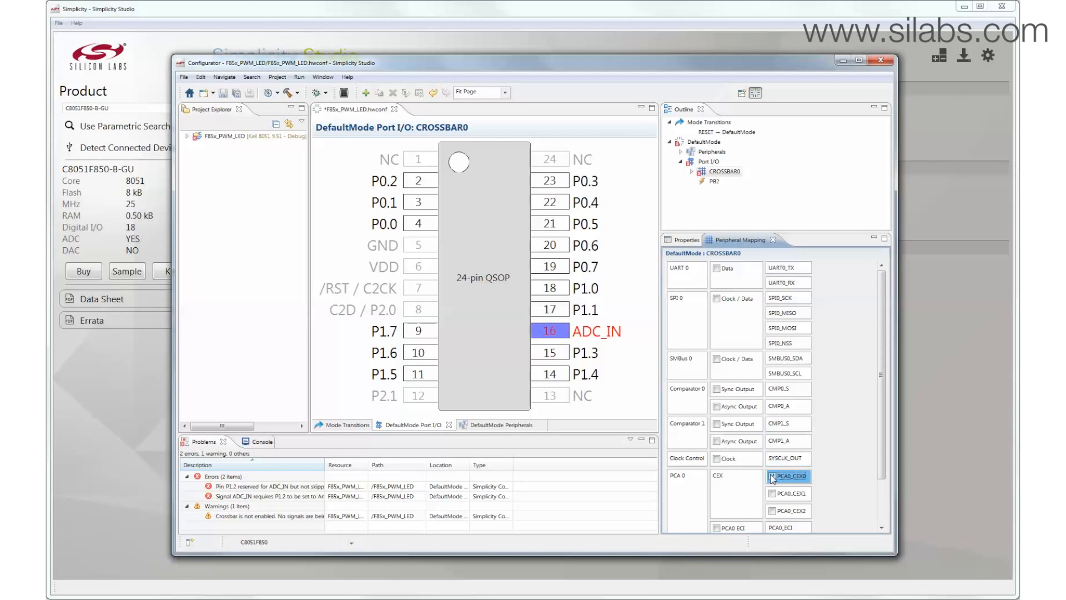
{"action": "left_click", "coordinate": [387, 225]}
{"action": "left_click", "coordinate": [384, 201], "text": "ctrl"}
{"action": "left_click", "coordinate": [384, 180], "text": "ctrl"}
{"action": "left_click", "coordinate": [560, 183], "text": "ctrl"}
{"action": "left_click", "coordinate": [560, 203], "text": "ctrl"}
{"action": "left_click", "coordinate": [560, 225], "text": "ctrl"}
{"action": "left_click", "coordinate": [562, 247], "text": "ctrl"}
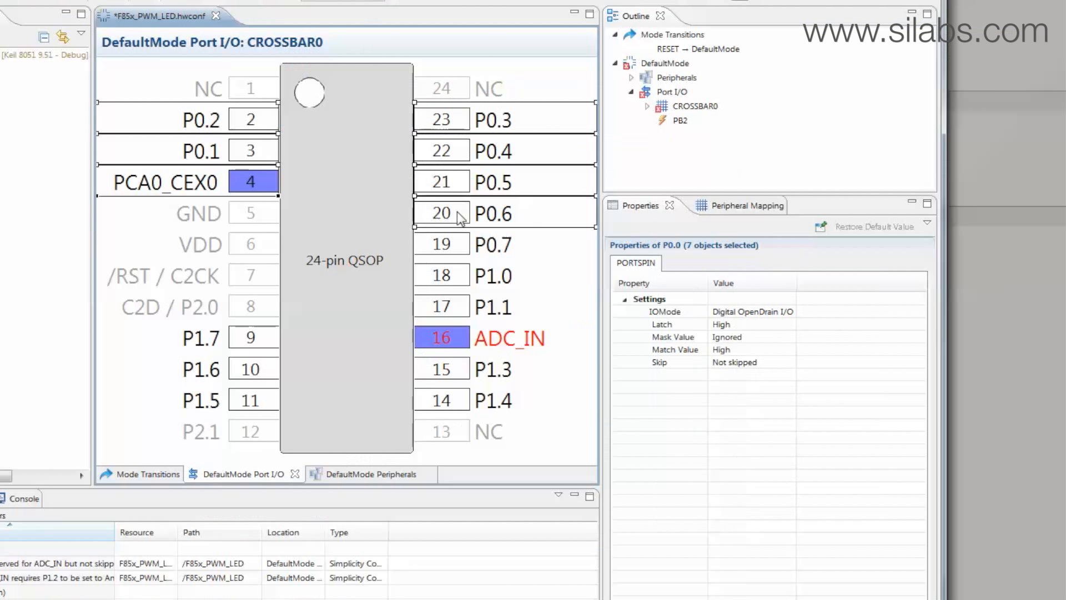
{"action": "left_click", "coordinate": [460, 245], "text": "ctrl"}
{"action": "right_click", "coordinate": [524, 239]}
{"action": "left_click", "coordinate": [526, 277]}
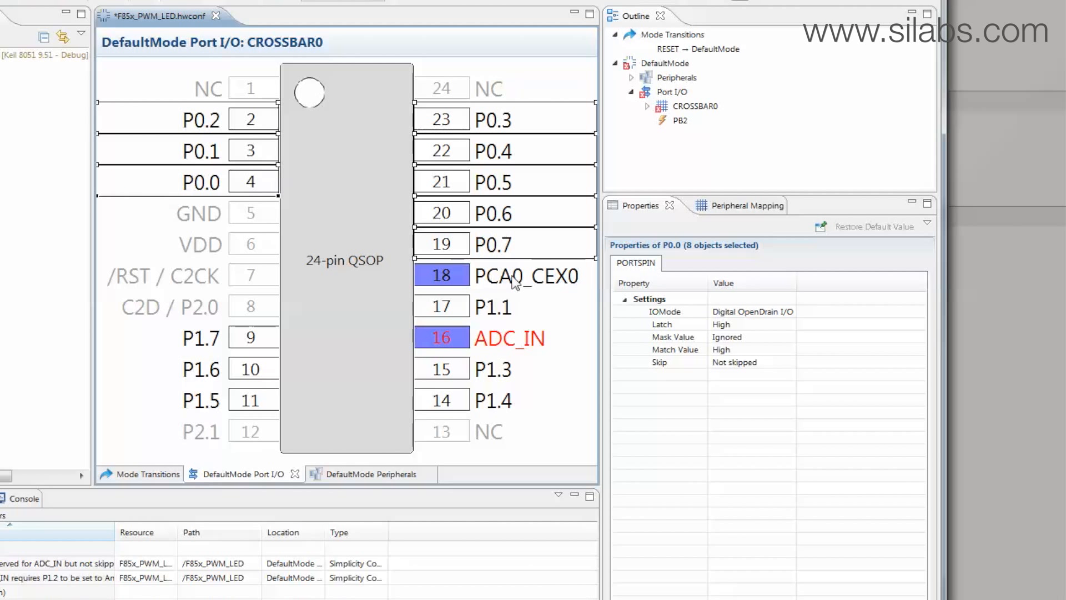
Change the IOMode of the PCA0_CEX0 pin P1.0
{"action": "left_click", "coordinate": [524, 278]}
{"action": "left_click", "coordinate": [744, 311]}
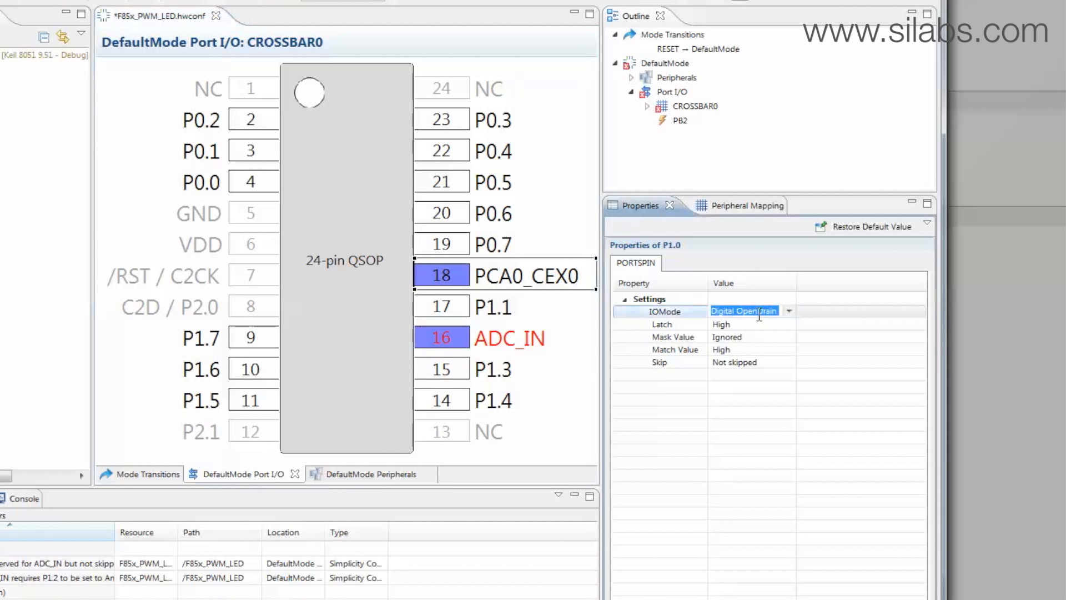
{"action": "left_click", "coordinate": [785, 314]}
{"action": "left_click", "coordinate": [776, 345]}
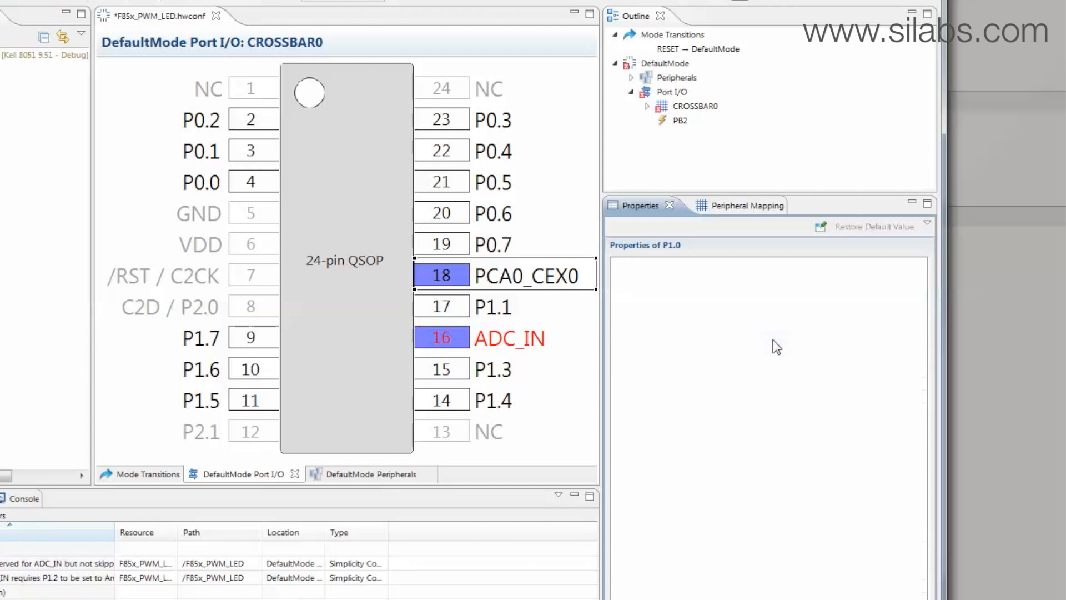
Set the IOMode of the ADC_IN pin P1.2 to Analog I/O and make the crossbar skip that pin
{"action": "left_click", "coordinate": [517, 350]}
{"action": "left_click", "coordinate": [805, 312]}
{"action": "left_click", "coordinate": [806, 312]}
{"action": "left_click", "coordinate": [758, 323]}
{"action": "left_click", "coordinate": [773, 362]}
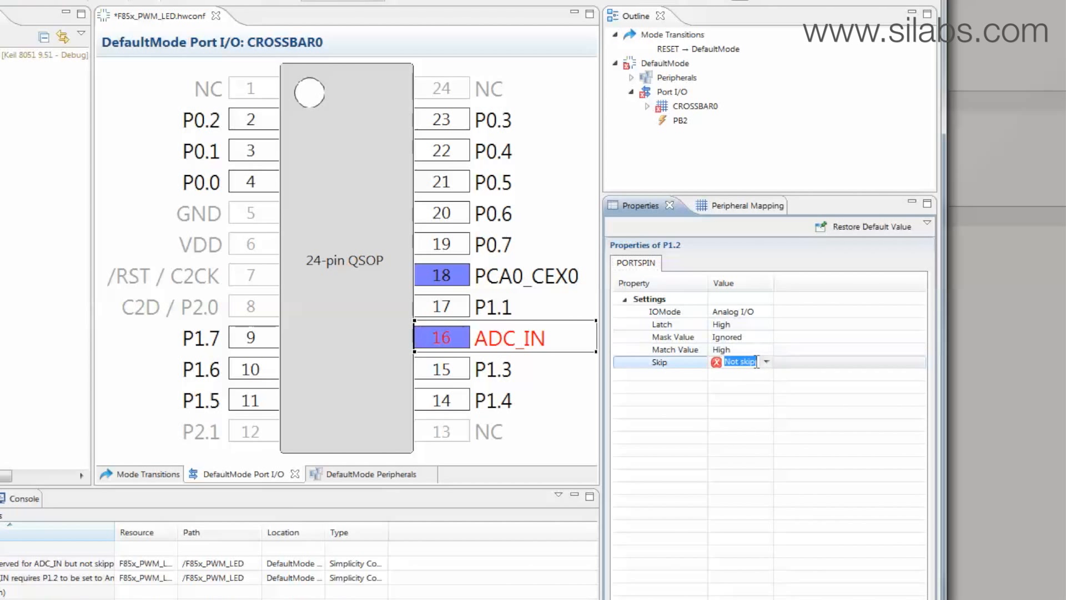
{"action": "left_click", "coordinate": [768, 362]}
{"action": "left_click", "coordinate": [758, 384]}
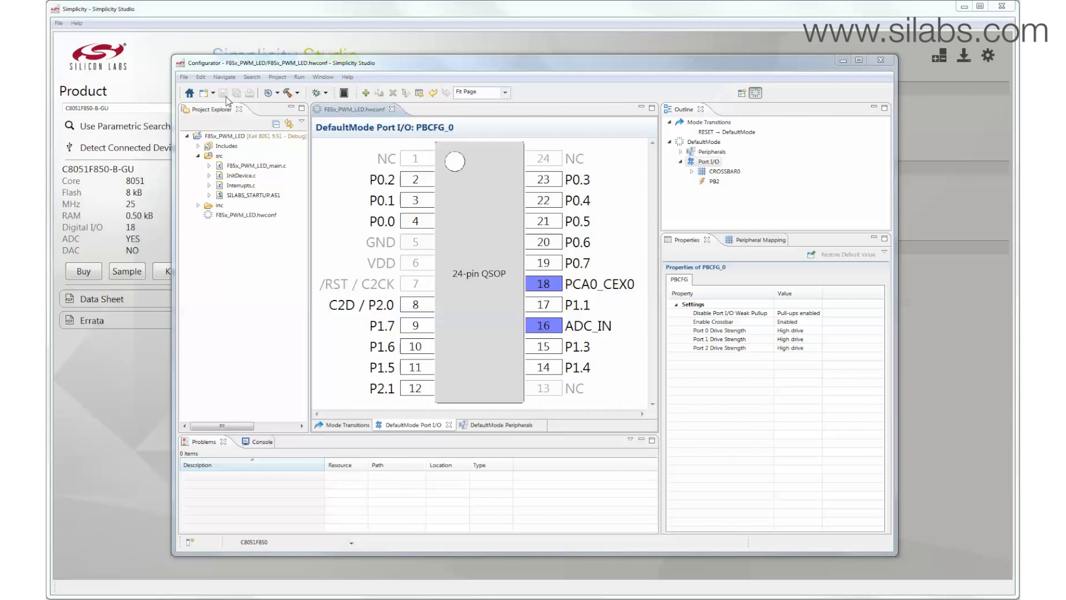
In Interrupts.c, make ADC0EOC_ISR clear the flag with ADC0CN0_ADINT = 0; and assign ADC0 >> 2, cast to U8, to PCA0CPH0
{"action": "double_click", "coordinate": [241, 185]}
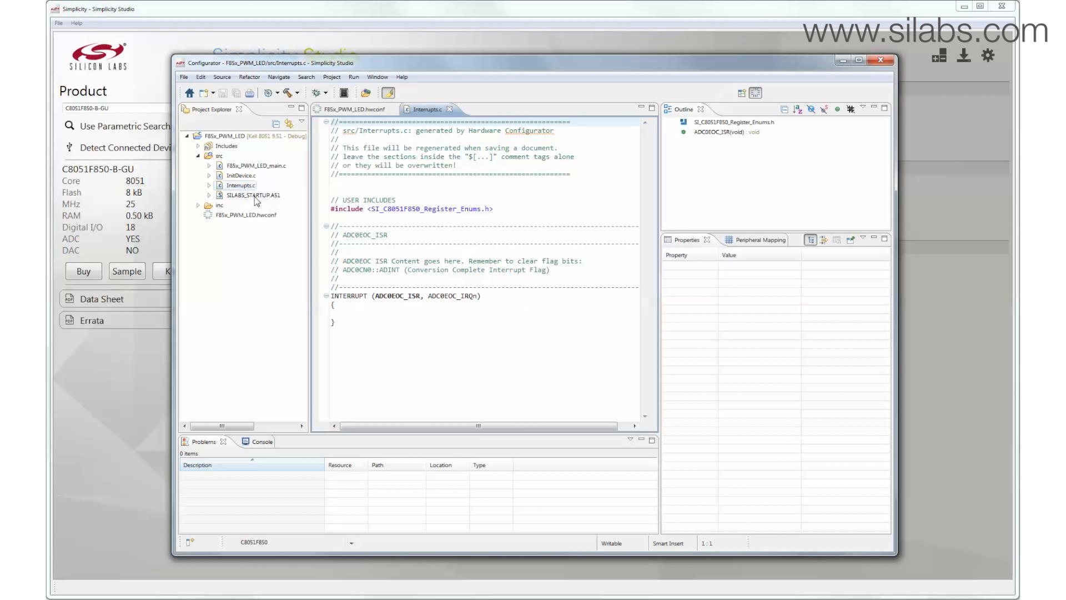
{"action": "left_click", "coordinate": [349, 314]}
{"action": "key", "text": "Tab"}
{"action": "type", "text": "ADC0CN0"}
{"action": "key", "text": "ctrl+space"}
{"action": "key", "text": "Down"}
{"action": "key", "text": "Down"}
{"action": "key", "text": "Down"}
{"action": "key", "text": "Down"}
{"action": "key", "text": "Down"}
{"action": "key", "text": "Down"}
{"action": "key", "text": "Down"}
{"action": "key", "text": "Return"}
{"action": "type", "text": "= 0;"}
{"action": "key", "text": "Return"}
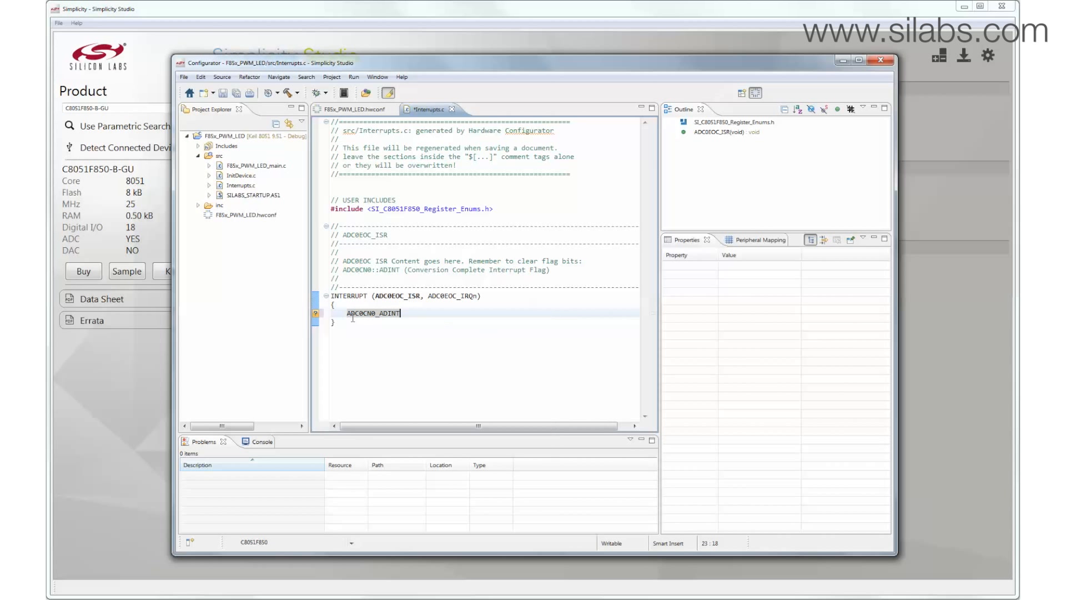
{"action": "type", "text": "PCA0CPH0 = (U8) (ADC0 >> 2"}
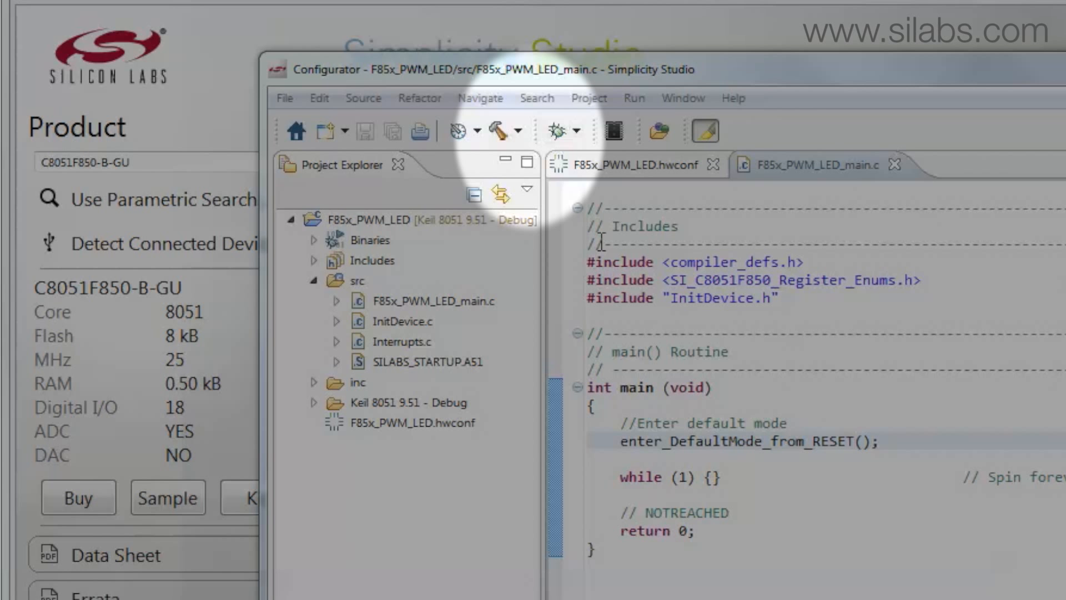
Start a debug session for F85x_PWM_LED on the C8051F850 and run the program
{"action": "left_click", "coordinate": [557, 133]}
{"action": "left_click", "coordinate": [564, 135]}
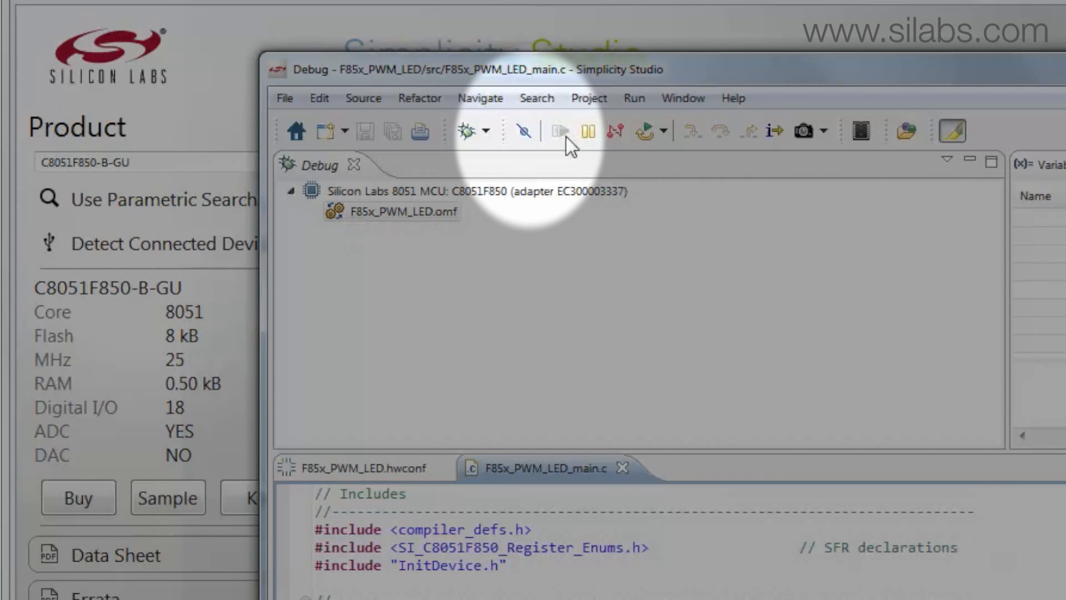